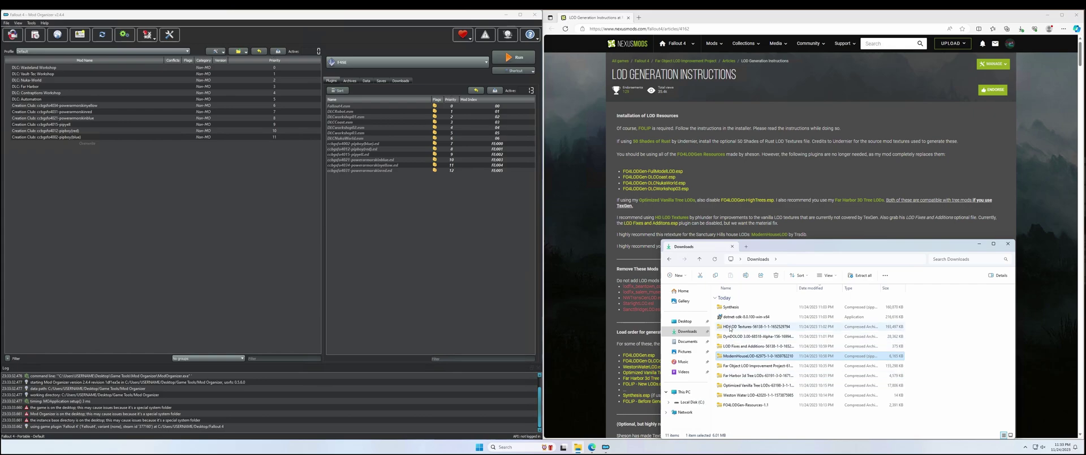
Step: Open the HD LOD Textures mod from the LOD guide in a new tab and examine its main and optional files
left_click(768, 207)
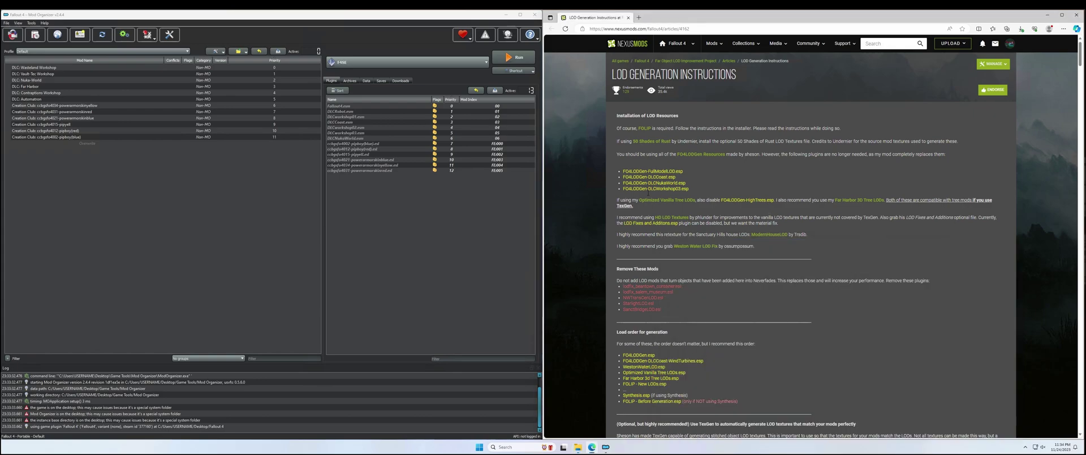
right_click(673, 218)
left_click(704, 222)
left_click(672, 17)
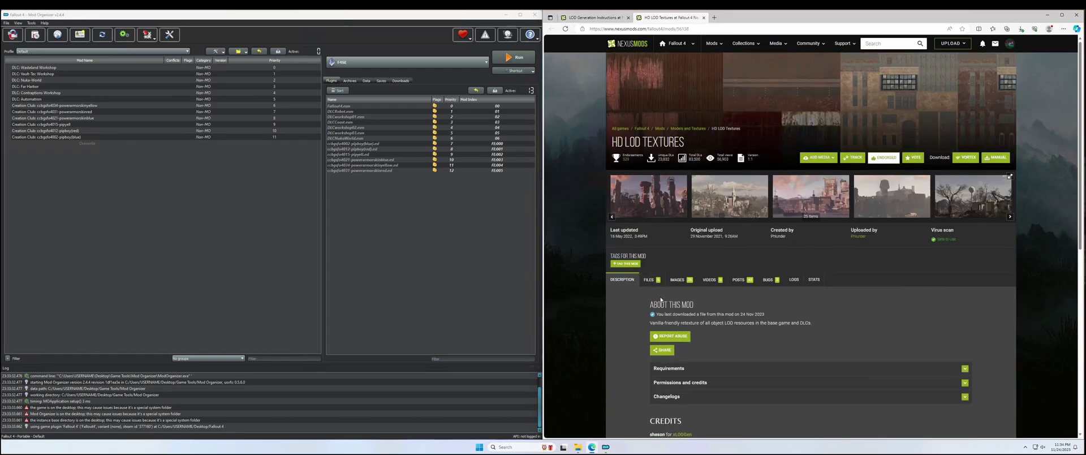
left_click(649, 279)
scroll(685, 211, "down", 2)
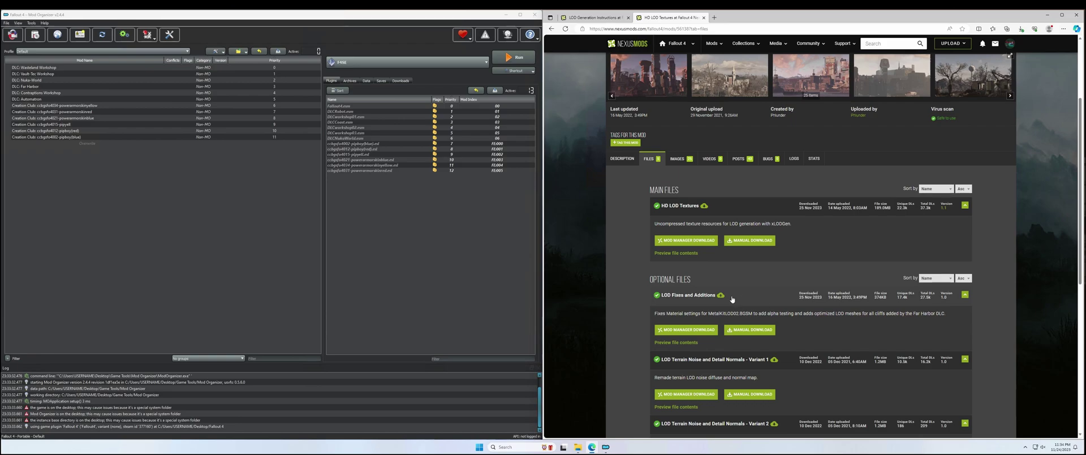
scroll(736, 298, "up", 2)
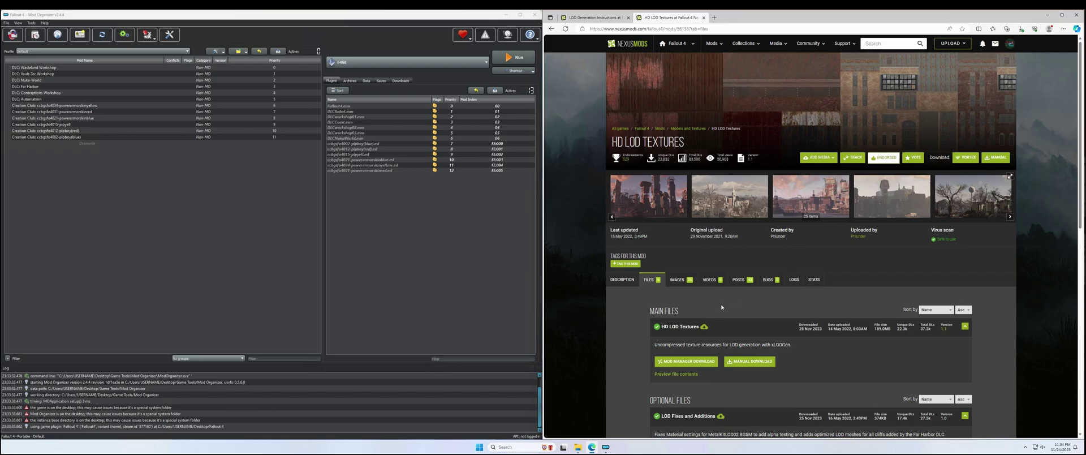
scroll(780, 326, "down", 1)
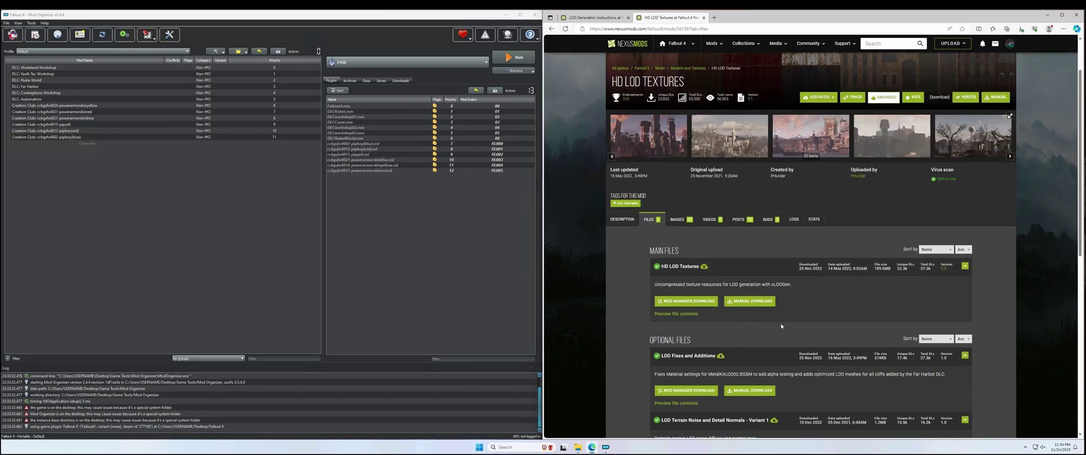
scroll(634, 294, "down", 1)
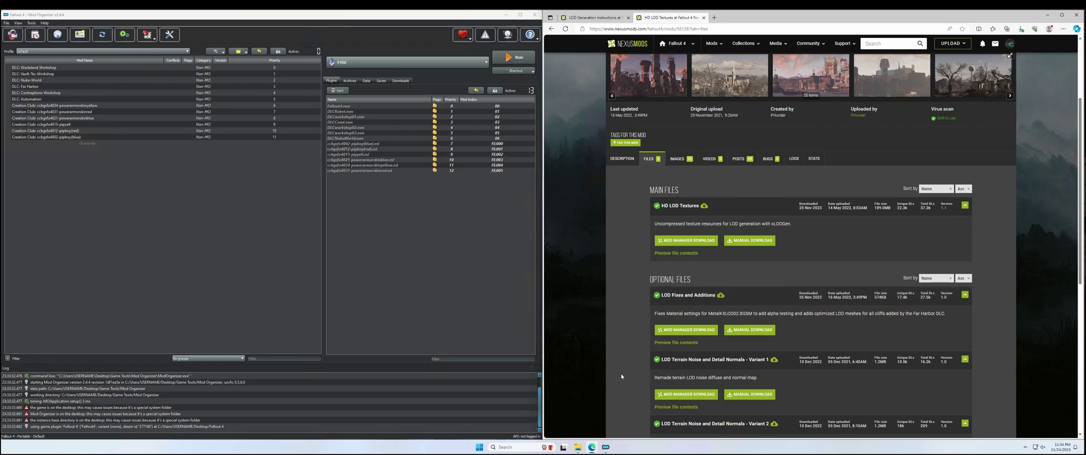
Step: Install the downloaded HD LOD Textures archive in Mod Organizer under its suggested name and enable the mod
left_click(578, 447)
left_click_drag(818, 245, 838, 223)
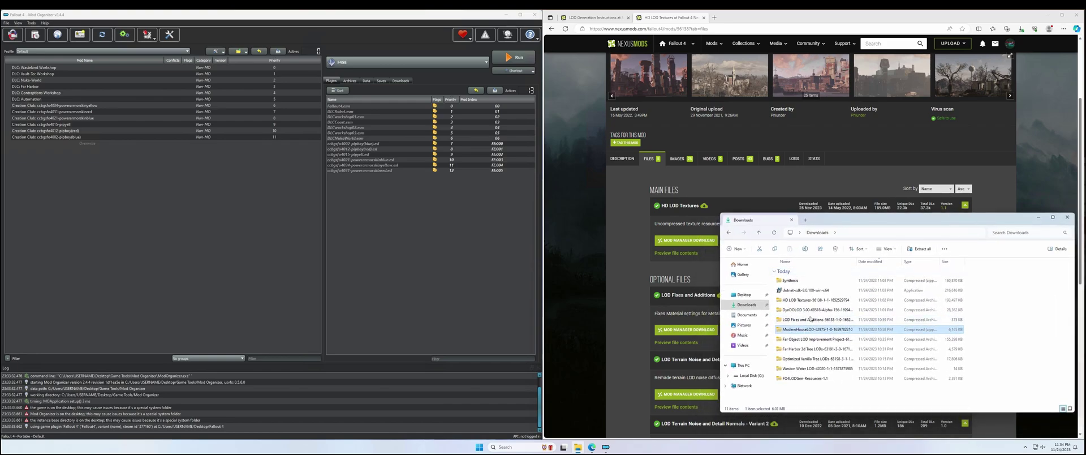
left_click(797, 301)
left_click_drag(795, 304, 71, 144)
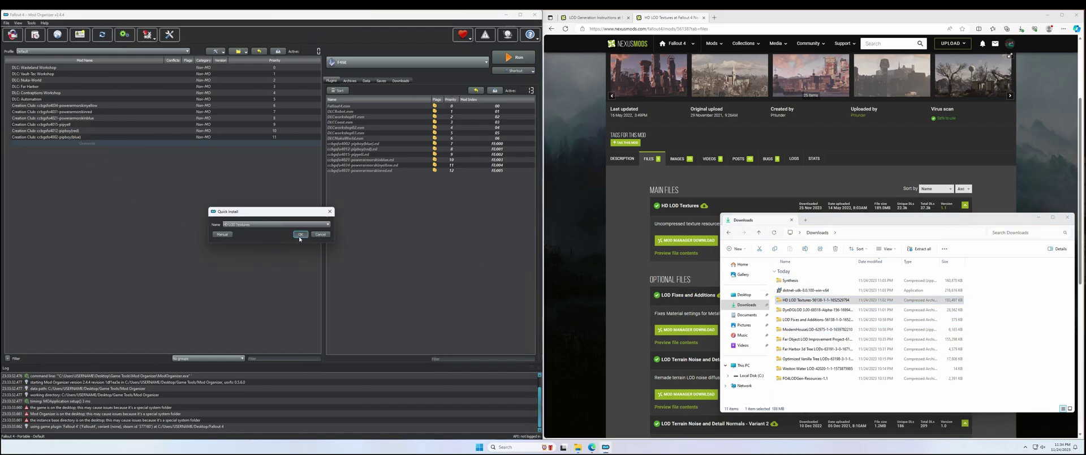
left_click(299, 235)
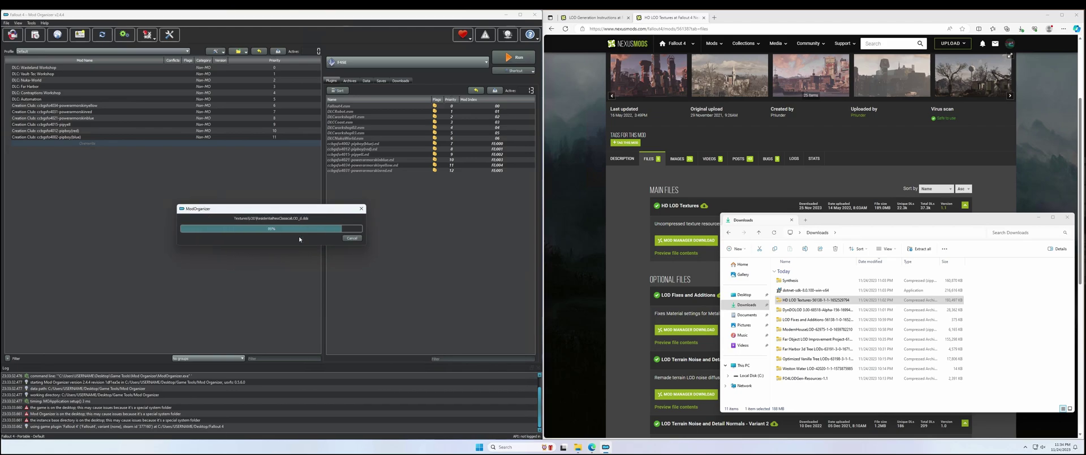
left_click(14, 144)
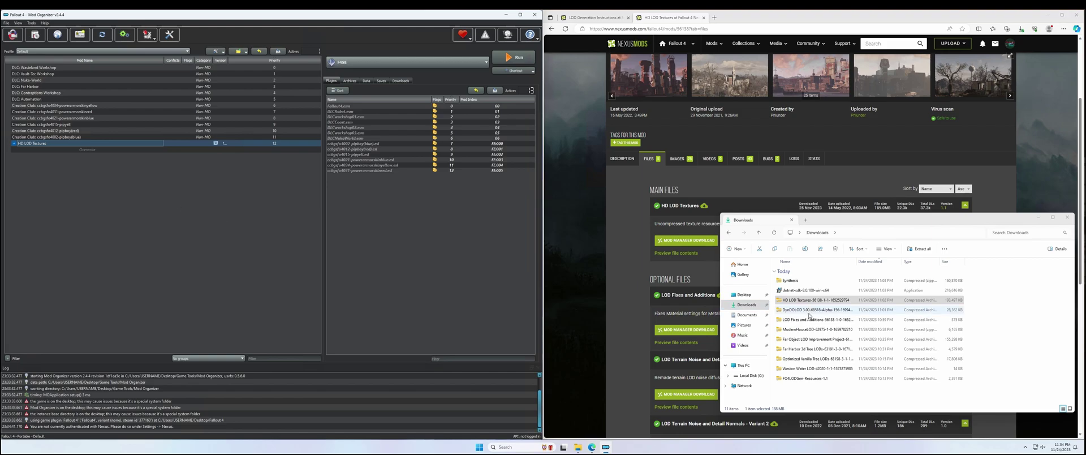
Step: Install the downloaded LOD Fixes and Additions archive after HD LOD Textures and enable it
left_click_drag(801, 323, 77, 148)
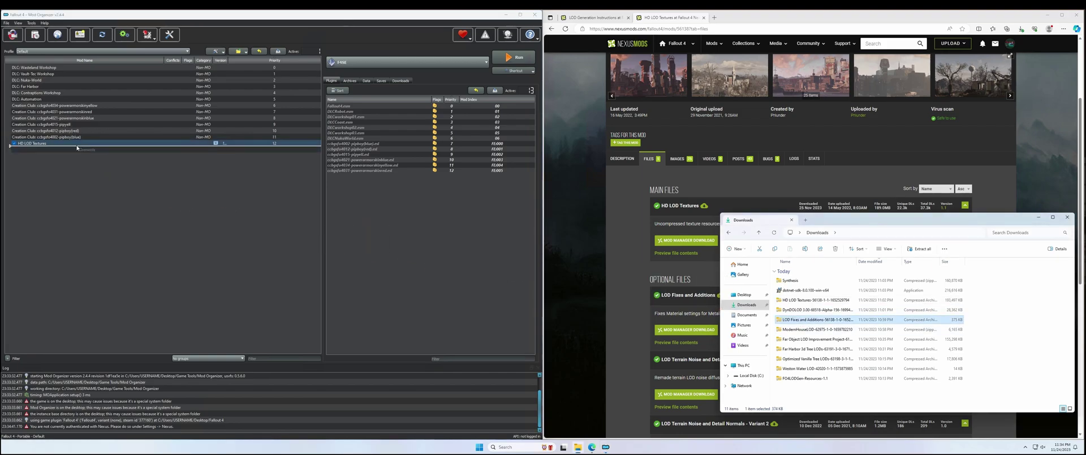
left_click(300, 234)
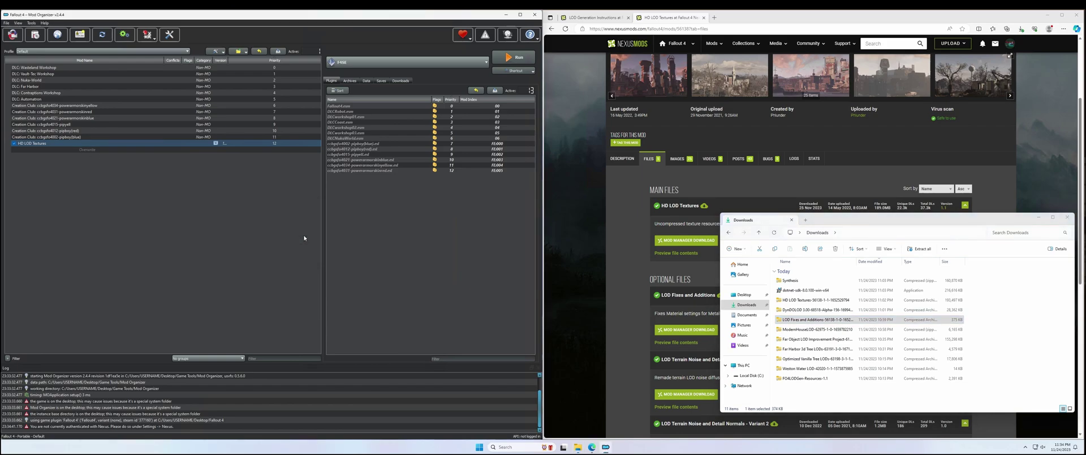
left_click(14, 149)
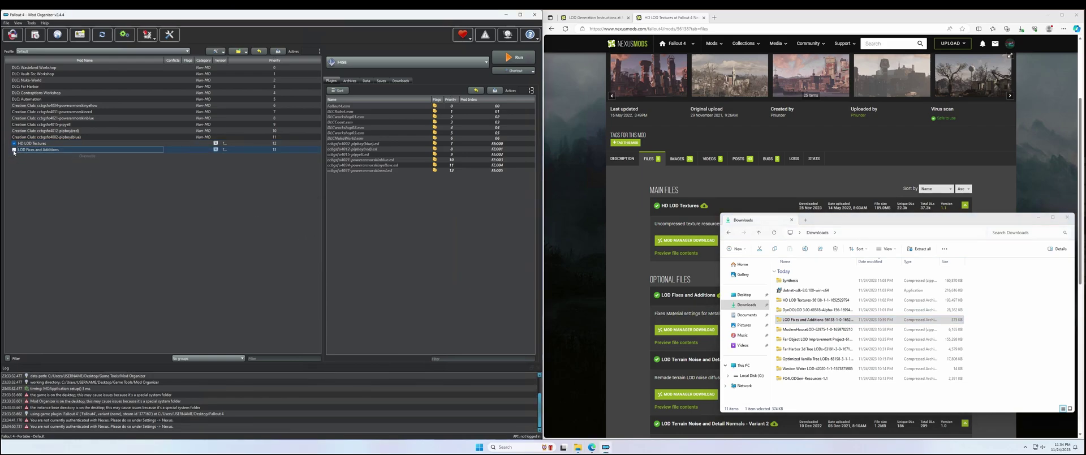
Step: Make LOD Fixes and Additions.esp an optional ESP so the plugin is not loaded, and close the HD LOD Textures web page
double_click(45, 150)
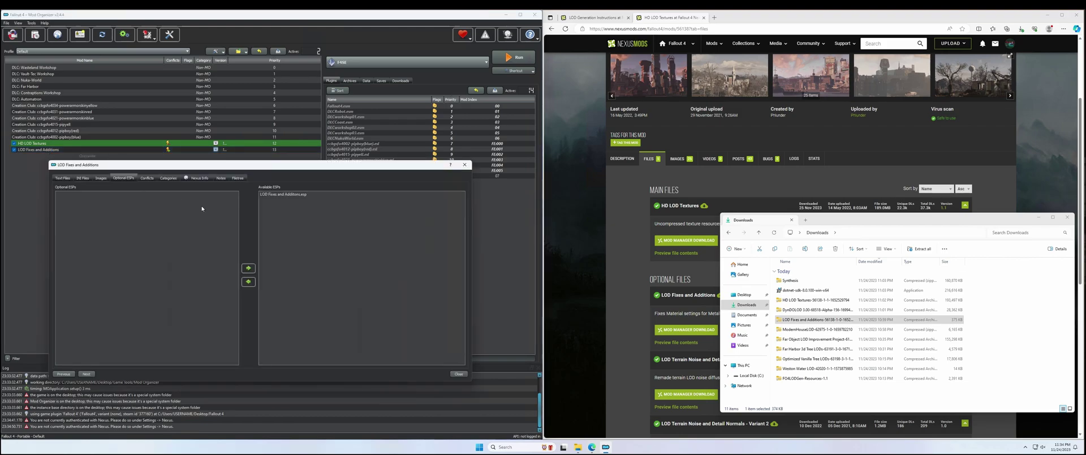
left_click(248, 282)
left_click(459, 374)
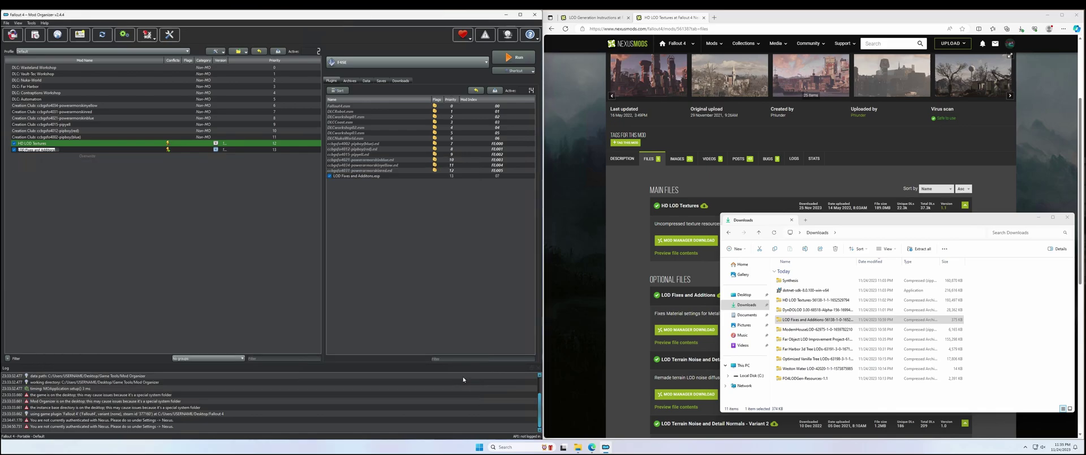
left_click(703, 18)
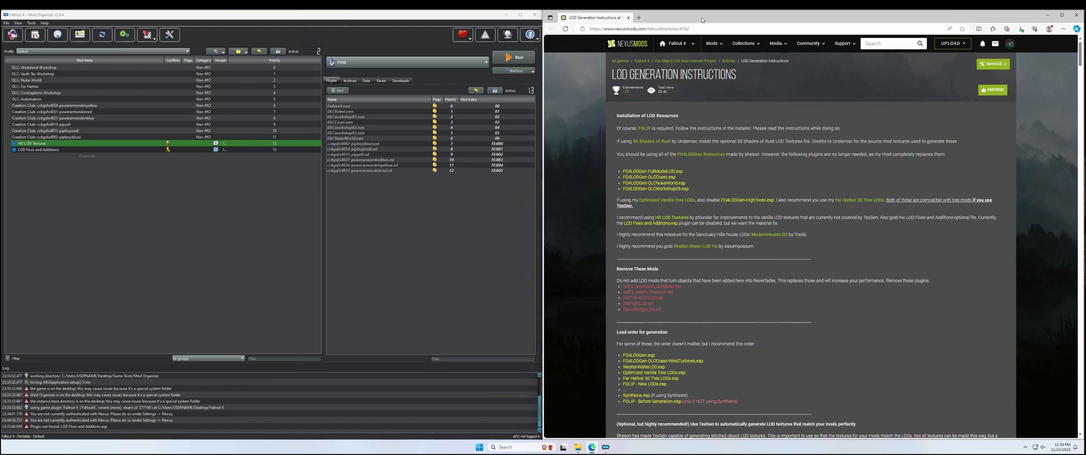
Step: Open the ModernHouseLOD mod from the LOD guide in a new tab and show its downloadable files
right_click(768, 234)
left_click(783, 240)
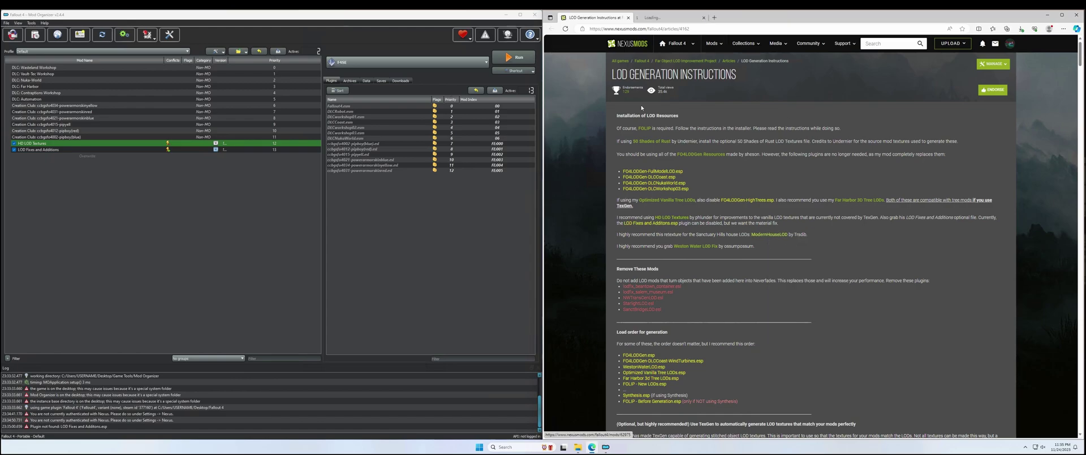
left_click(669, 17)
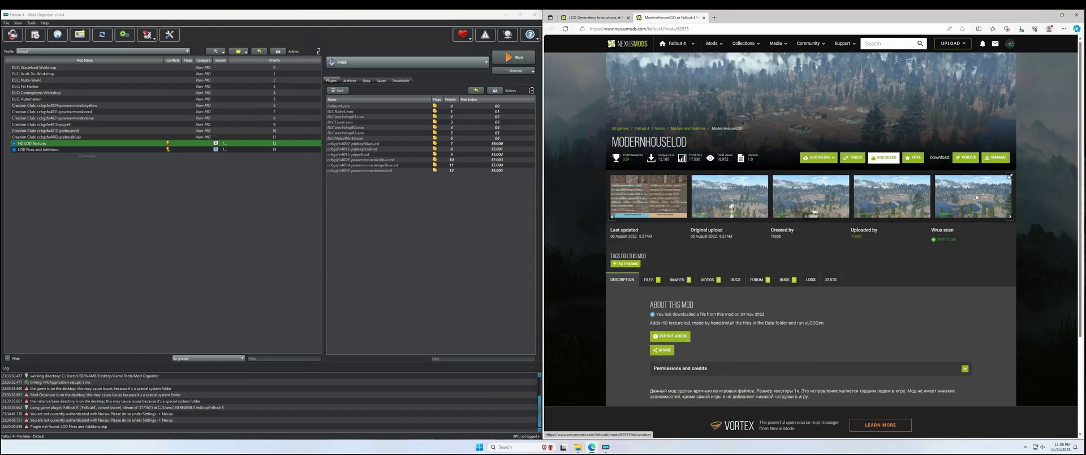
left_click(649, 280)
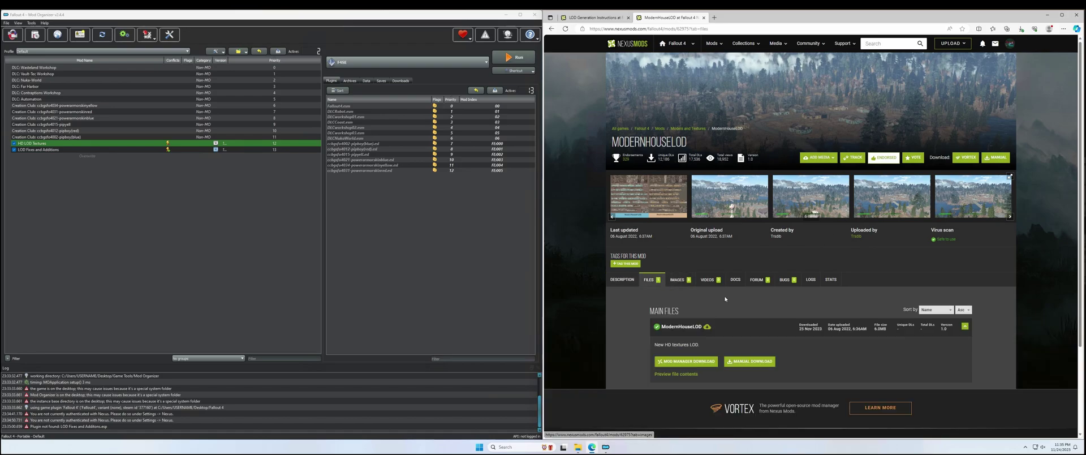
Step: Install the downloaded ModernHouseLOD archive in Mod Organizer, enable it, and close its web page
left_click(577, 446)
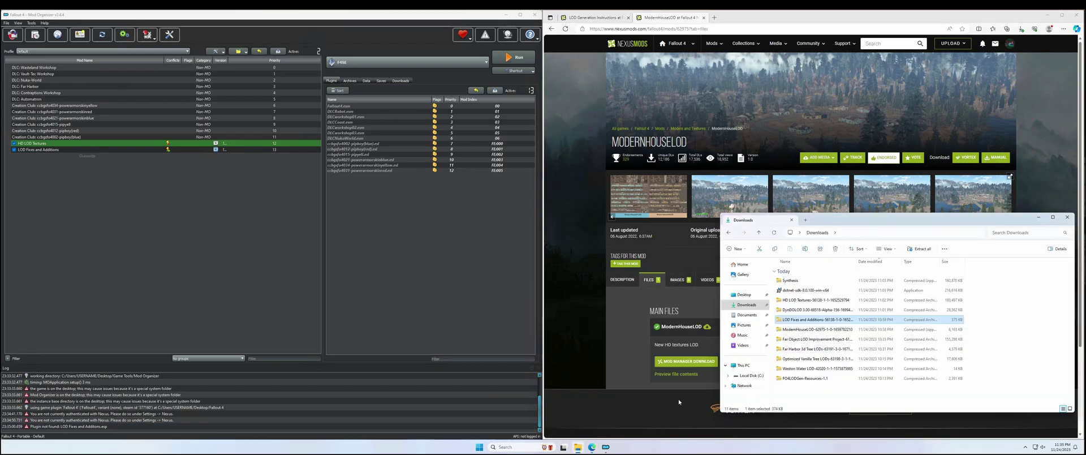
left_click_drag(781, 332, 64, 152)
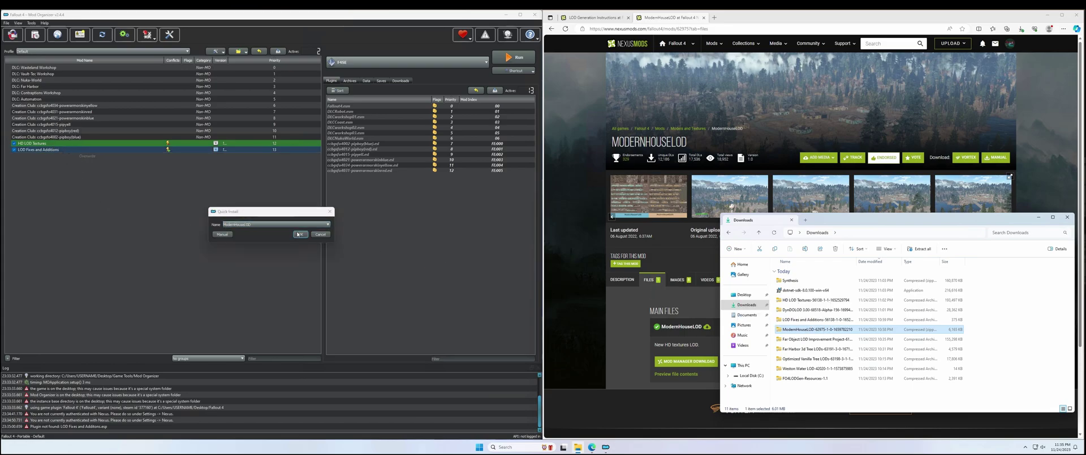
left_click(297, 229)
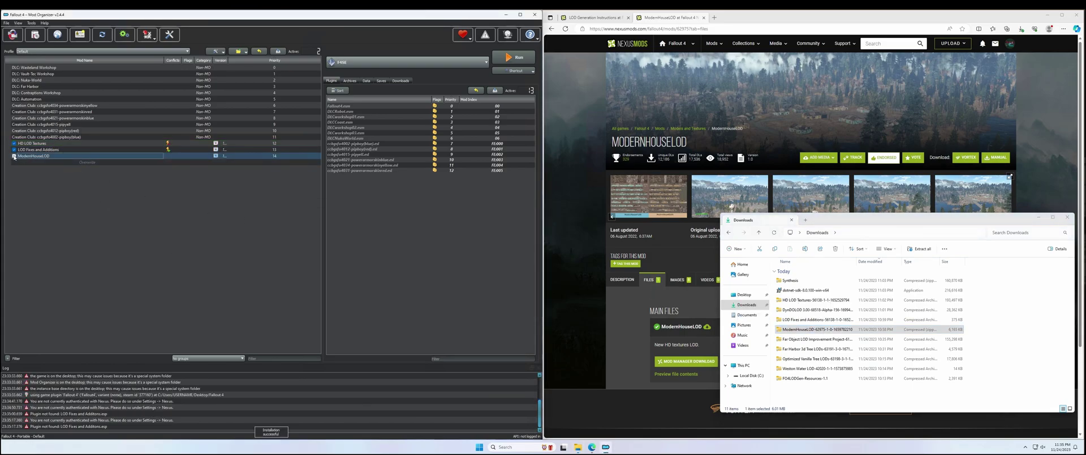
left_click(15, 157)
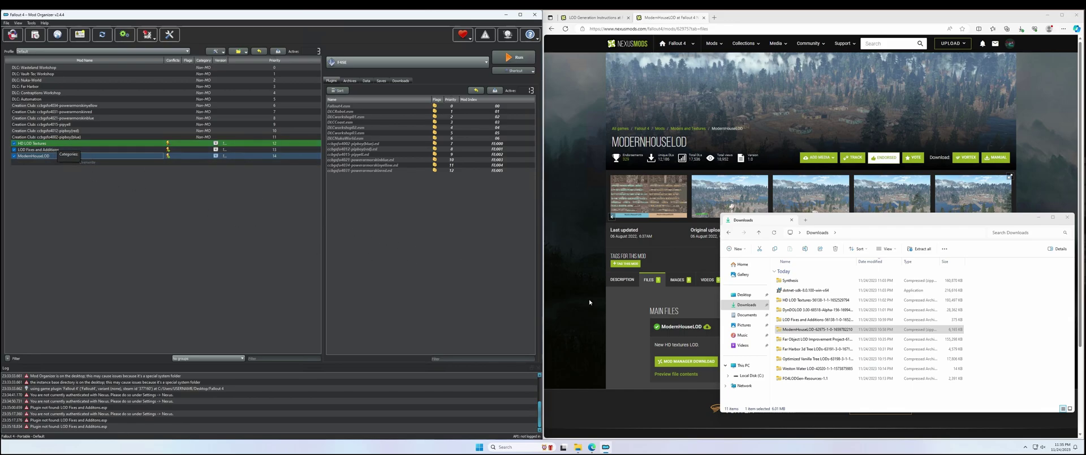
left_click(704, 17)
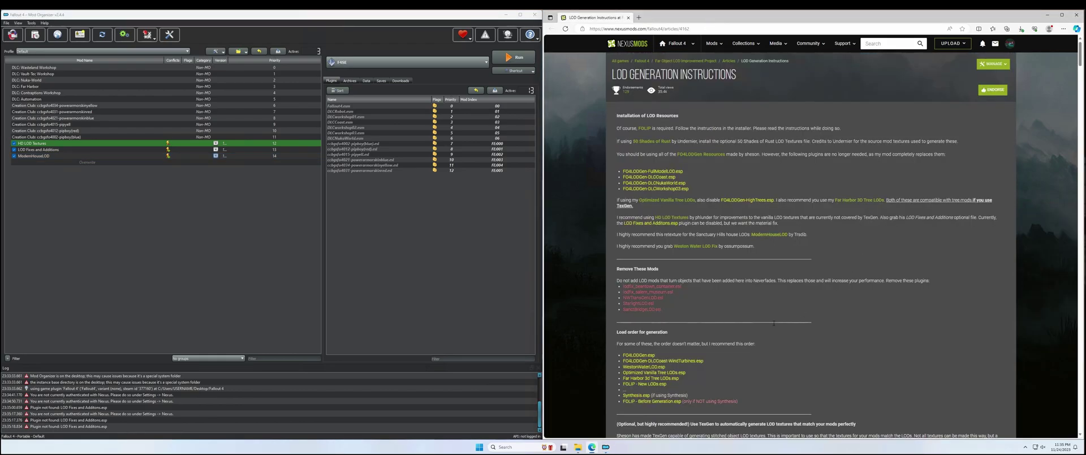
Step: Open the FO4LODGen Resources link from the guide in a new tab and find the standard download option for FO4LODGen-Resources-1.1.7z
left_click(578, 447)
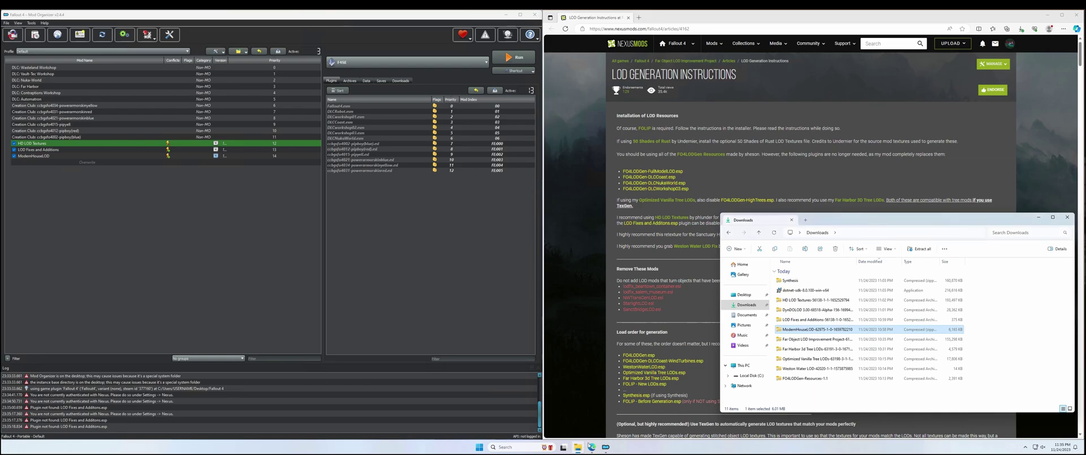
left_click(695, 157)
right_click(695, 157)
left_click(720, 162)
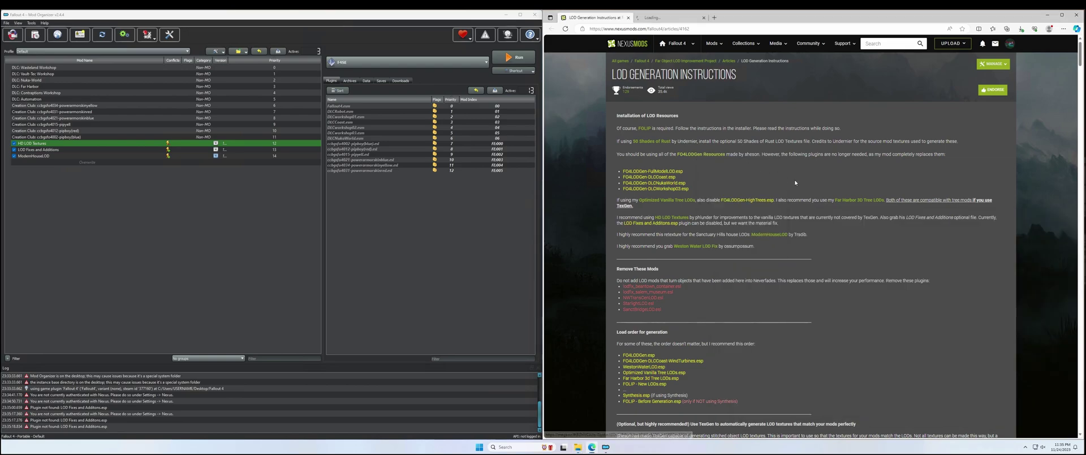
left_click(667, 18)
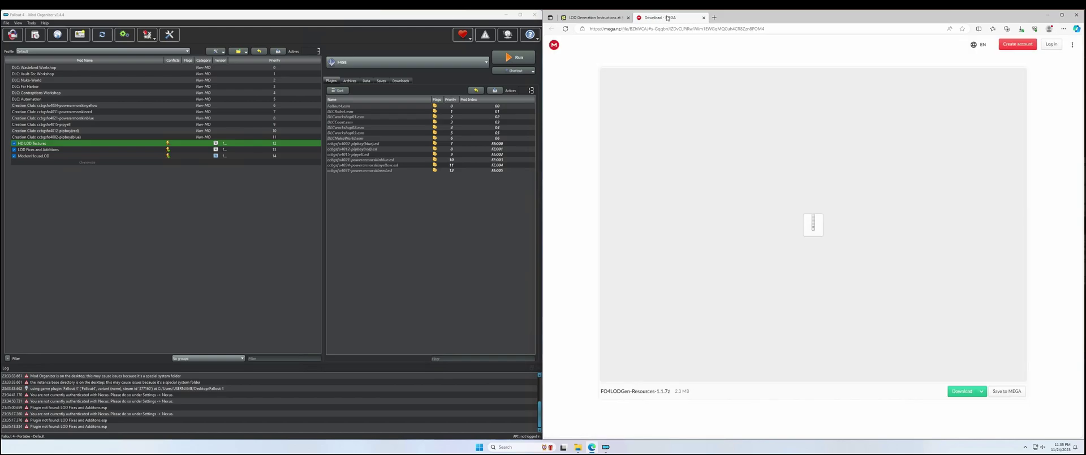
left_click(981, 389)
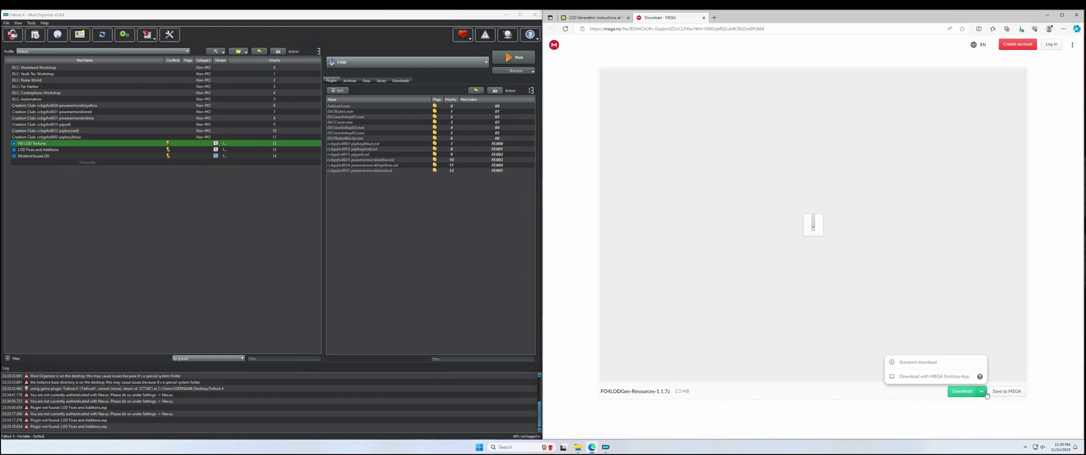
left_click(916, 362)
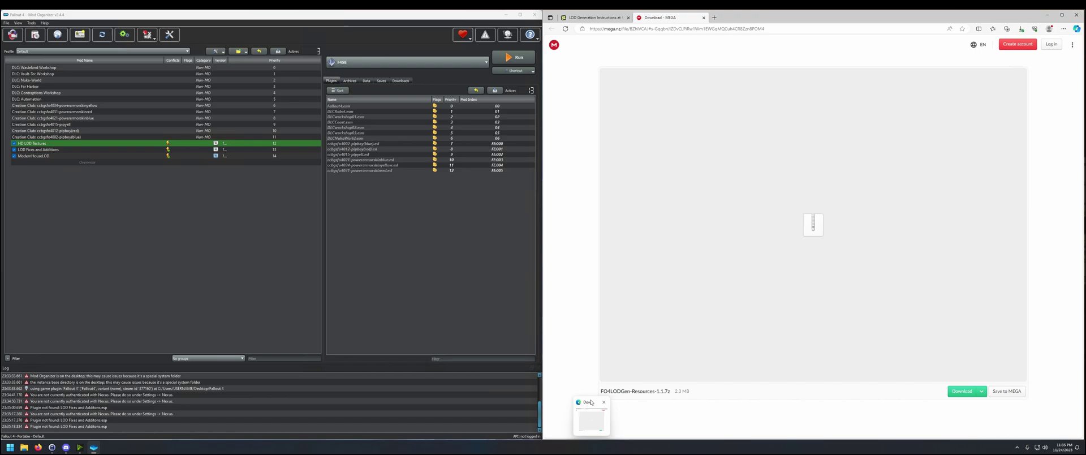
Step: Install the downloaded FO4LODGen Resources archive under the name FO4LODGen-Resources-1.1, enable it, and close its download page
left_click(577, 447)
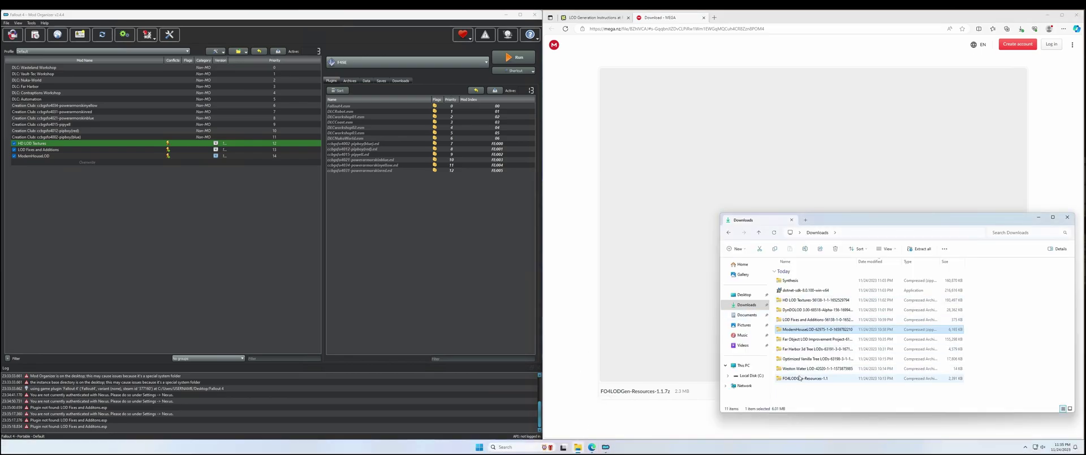
left_click_drag(802, 378, 71, 160)
left_click(328, 224)
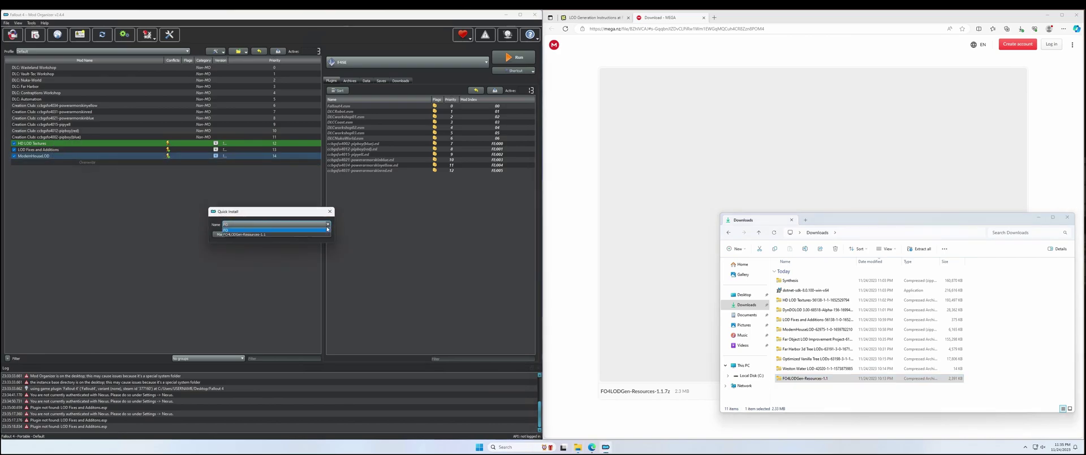
left_click(252, 234)
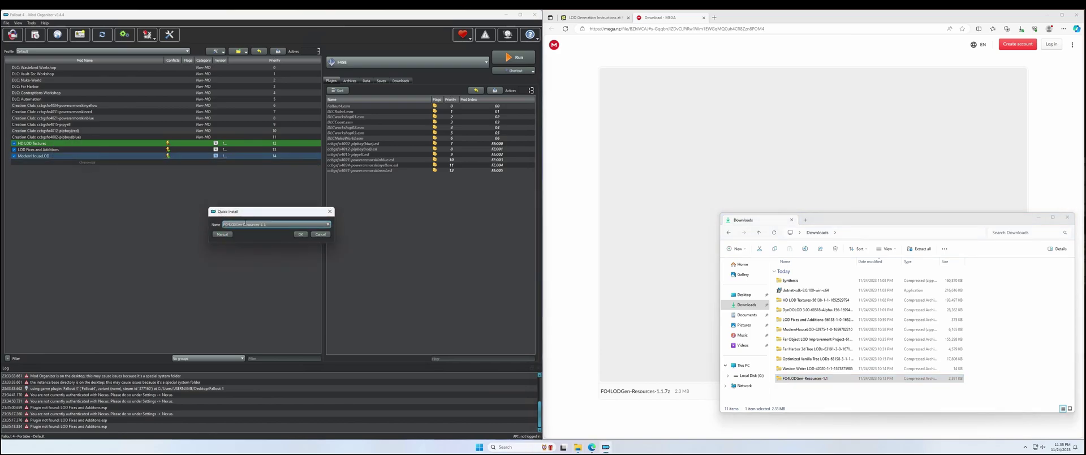
left_click(301, 234)
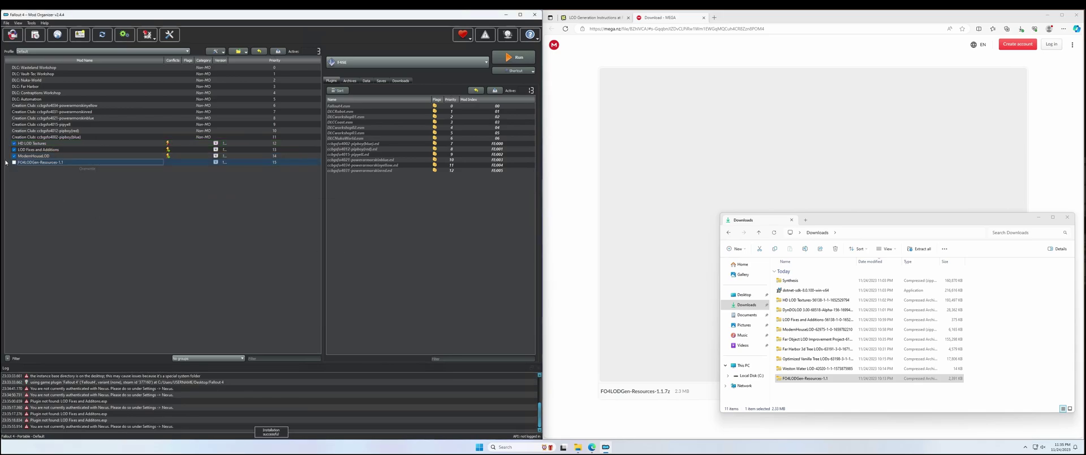
left_click(14, 162)
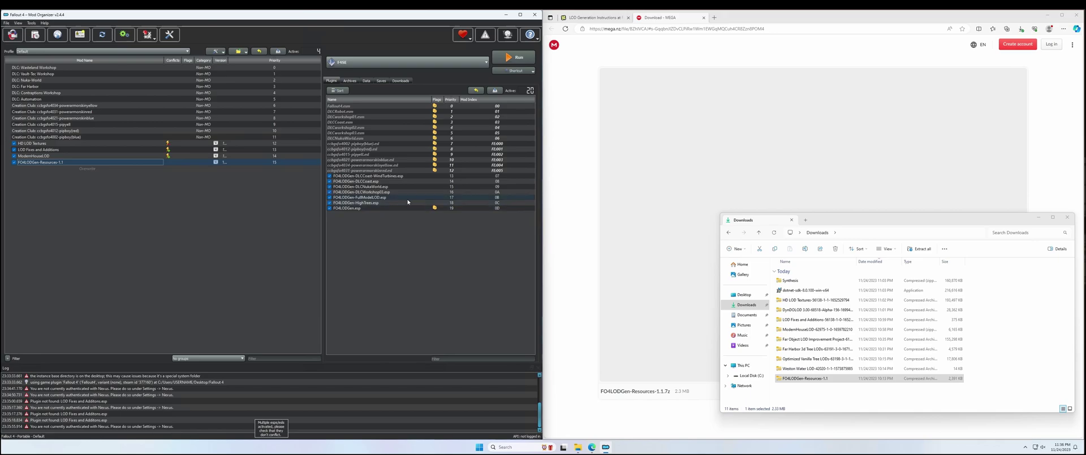
left_click(704, 17)
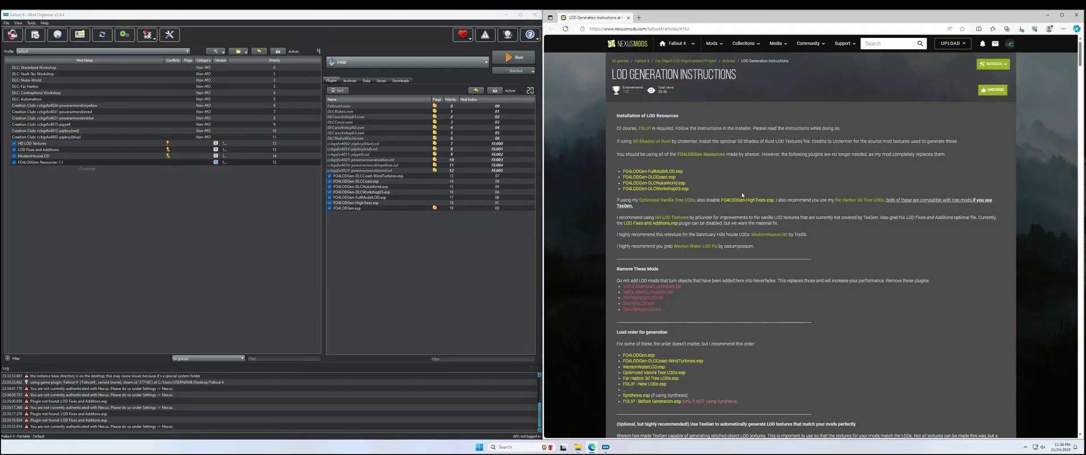
Step: Make the FO4LODGen Resources plugins HighTrees, FullModelLOD, DLCWorkshop03, DLCNukaWorld and DLCCoast optional, and order FO4LODGen.esp before FO4LODGen-DLCCoast-WindTurbines.esp
double_click(41, 162)
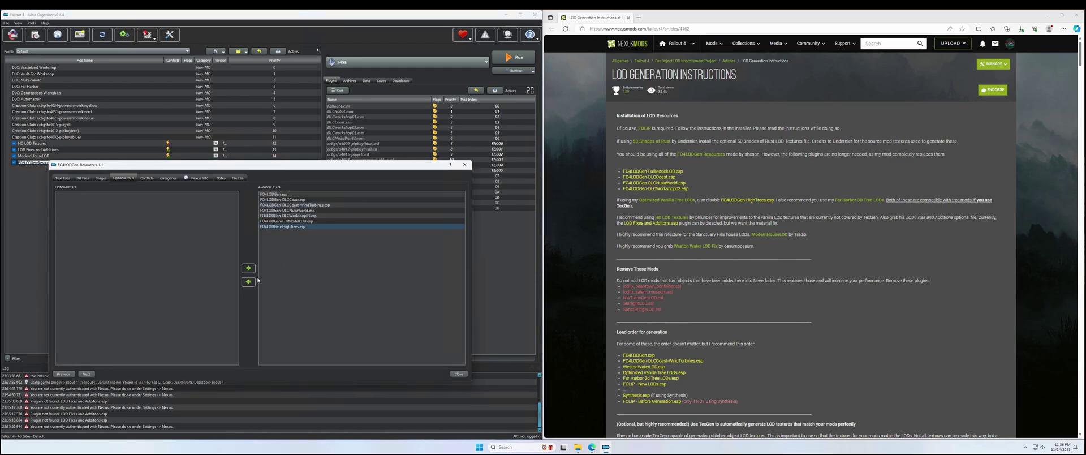
left_click(250, 282)
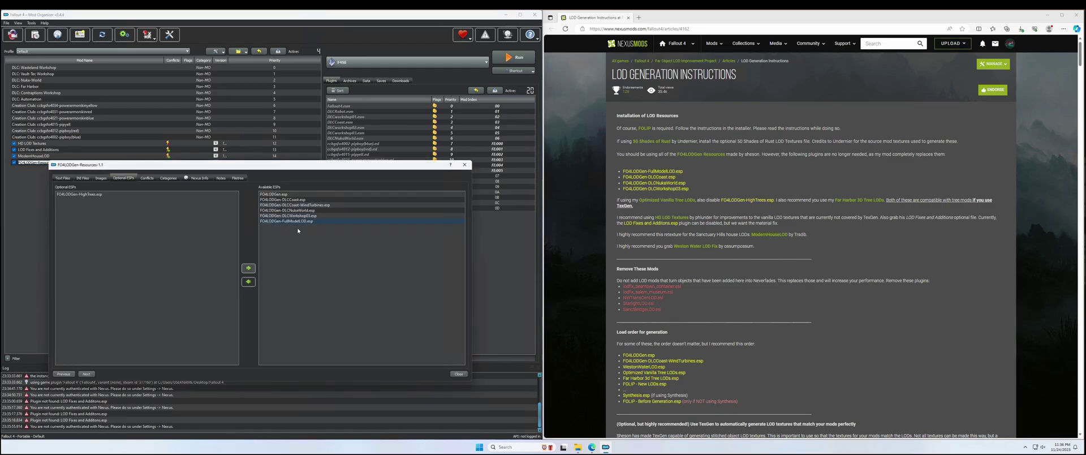
left_click(248, 281)
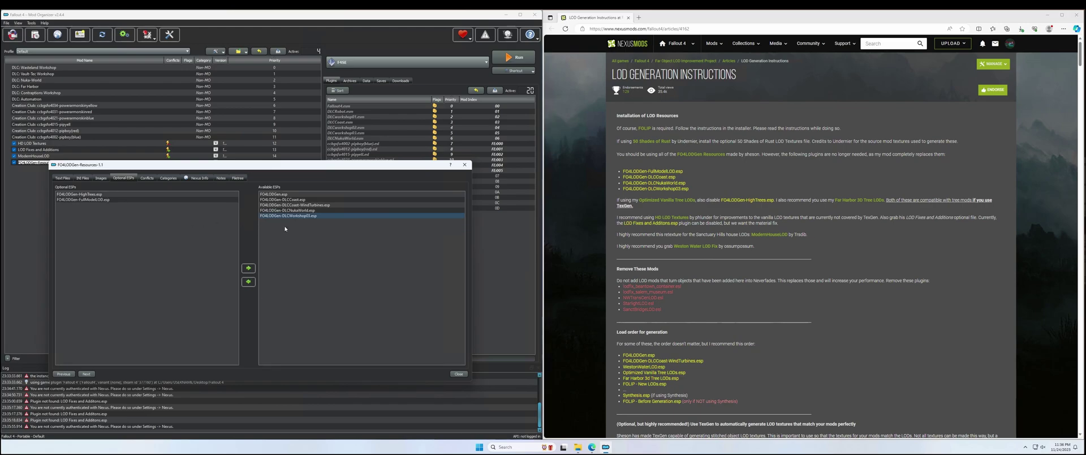
left_click(248, 281)
left_click(249, 282)
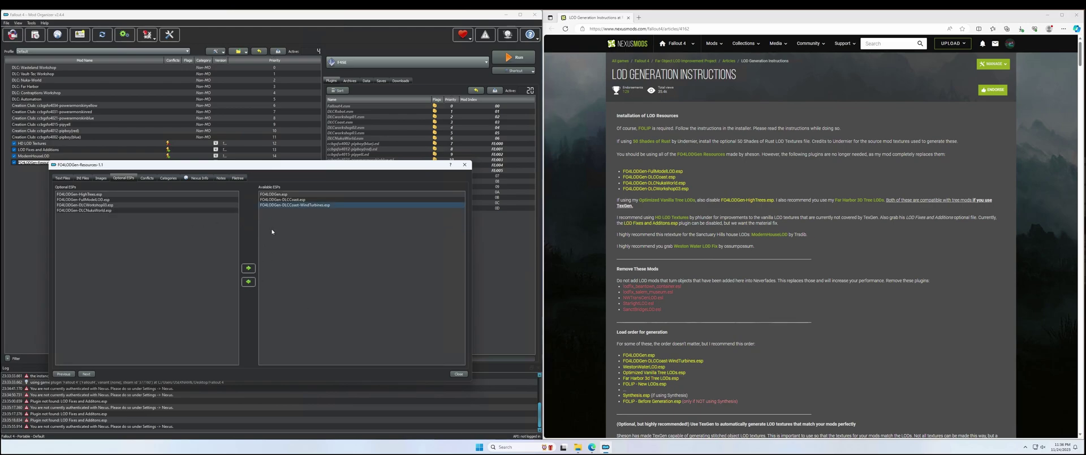
left_click(294, 202)
left_click(248, 281)
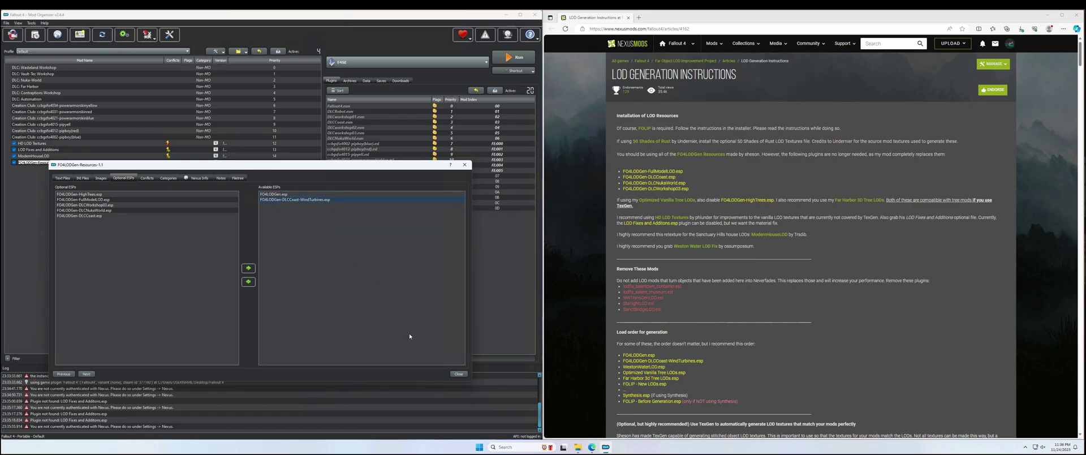
left_click(458, 373)
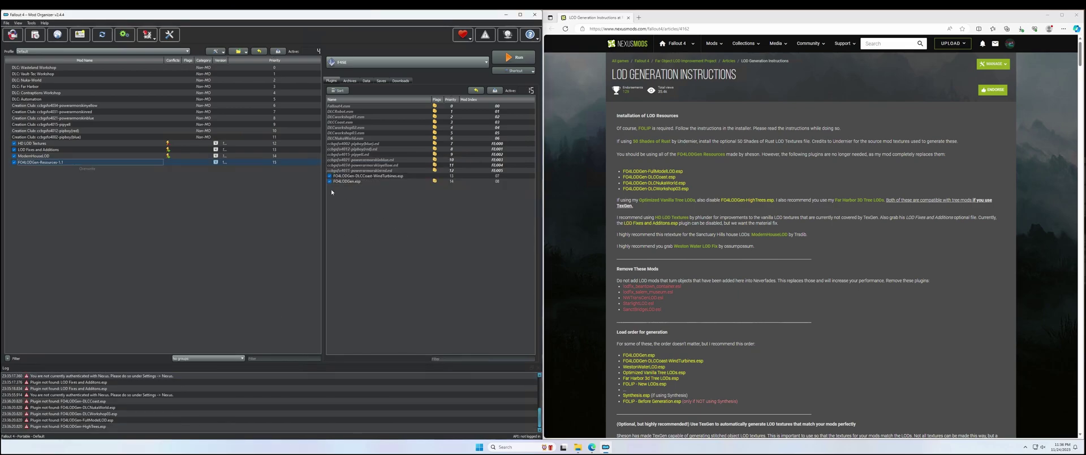
left_click_drag(356, 183, 364, 182)
left_click(377, 182)
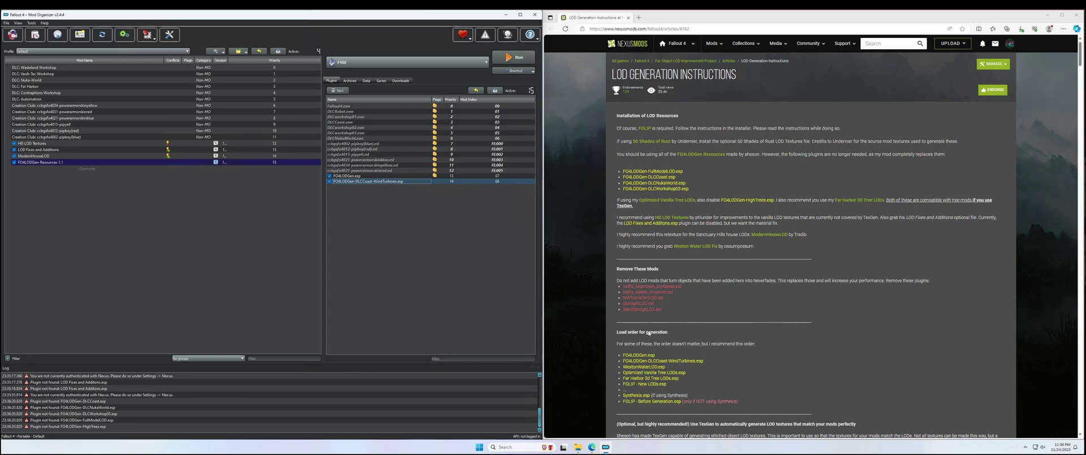
Step: Install the downloaded Weston Water LOD archive in Mod Organizer below FO4LODGen-Resources-1.1 and enable it
left_click(577, 447)
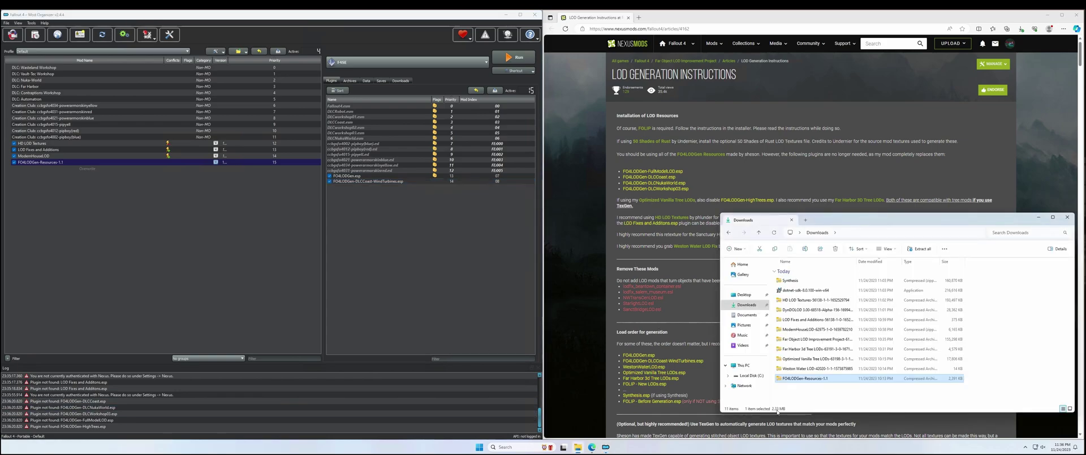
left_click_drag(809, 368, 93, 168)
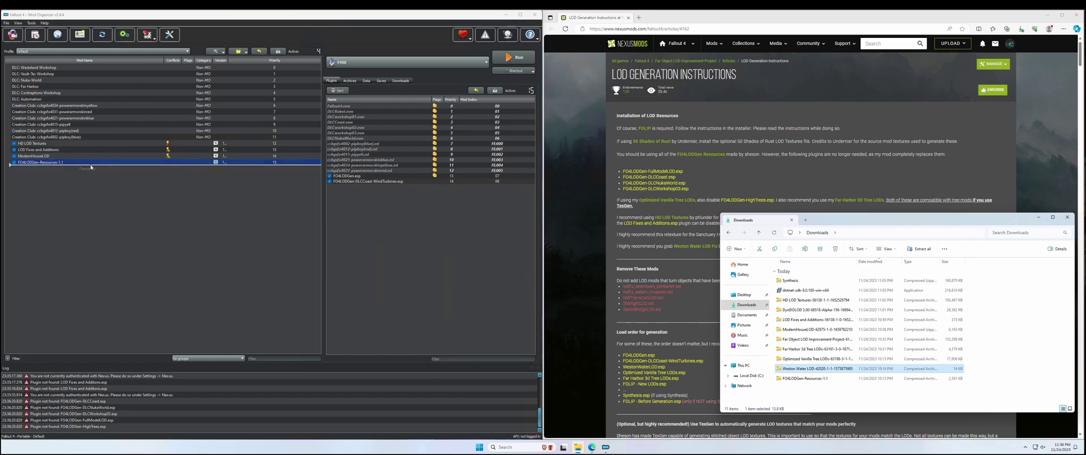
left_click(300, 234)
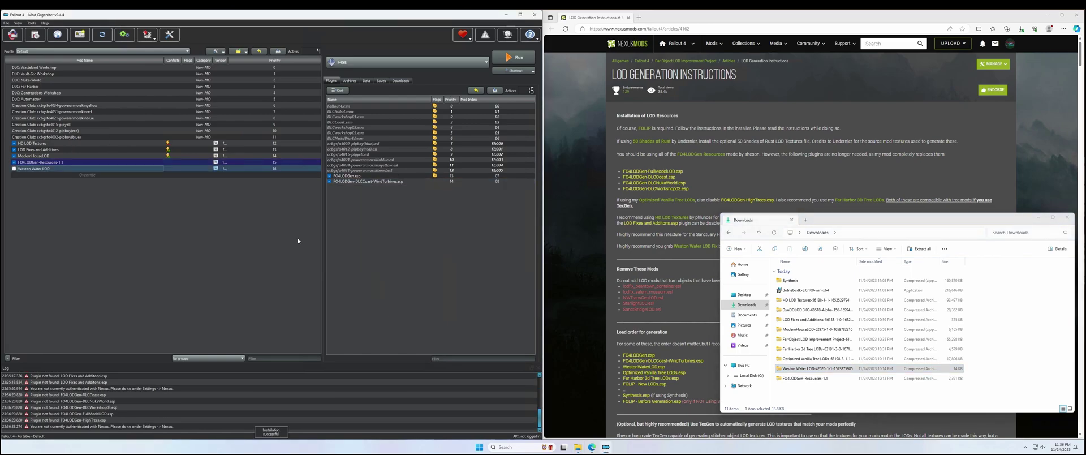
left_click(14, 169)
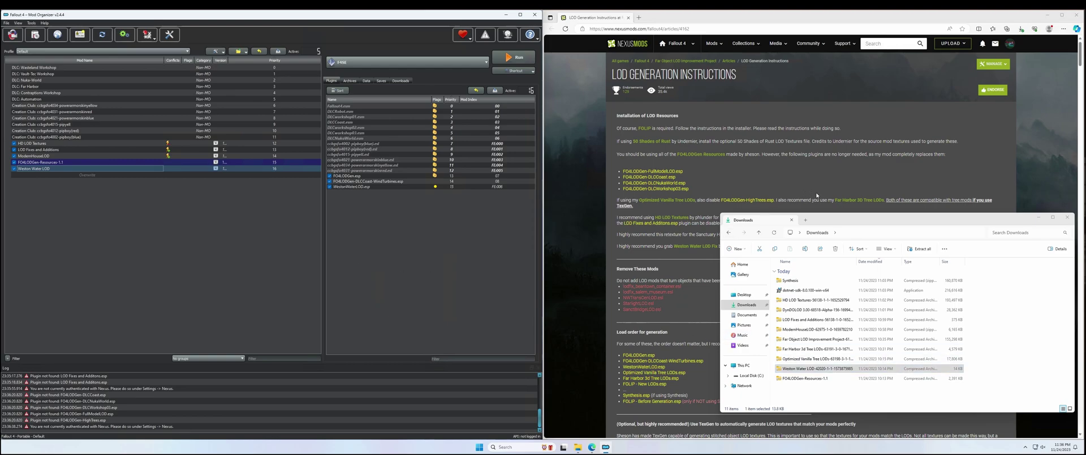
Step: Install the Optimized Vanilla Tree LODs archive with TexGen use, default materials and HD billboards, and enable it
left_click(818, 360)
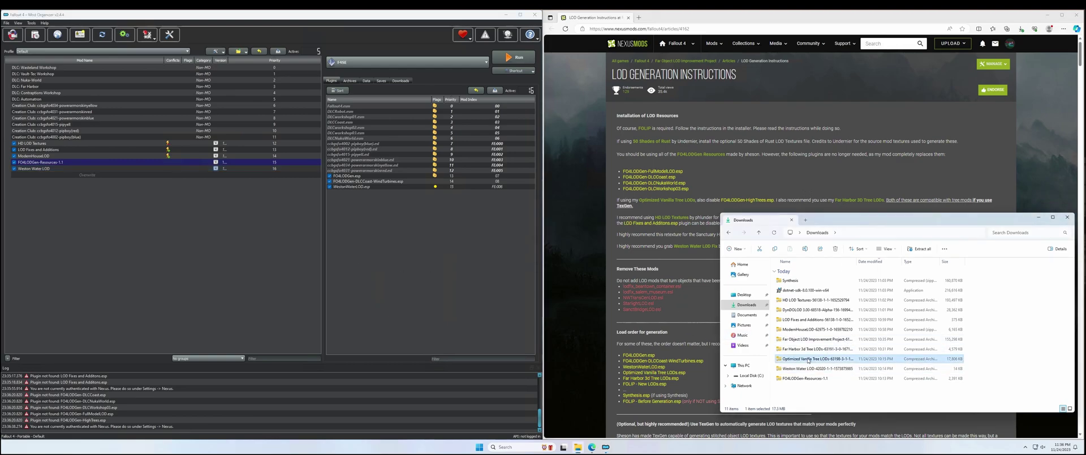
left_click_drag(819, 360, 91, 168)
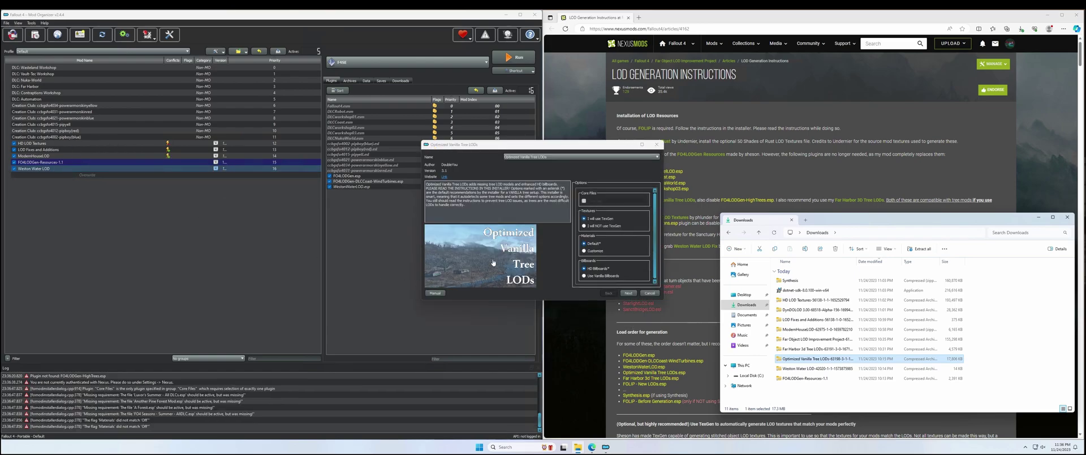
left_click_drag(576, 150, 384, 158)
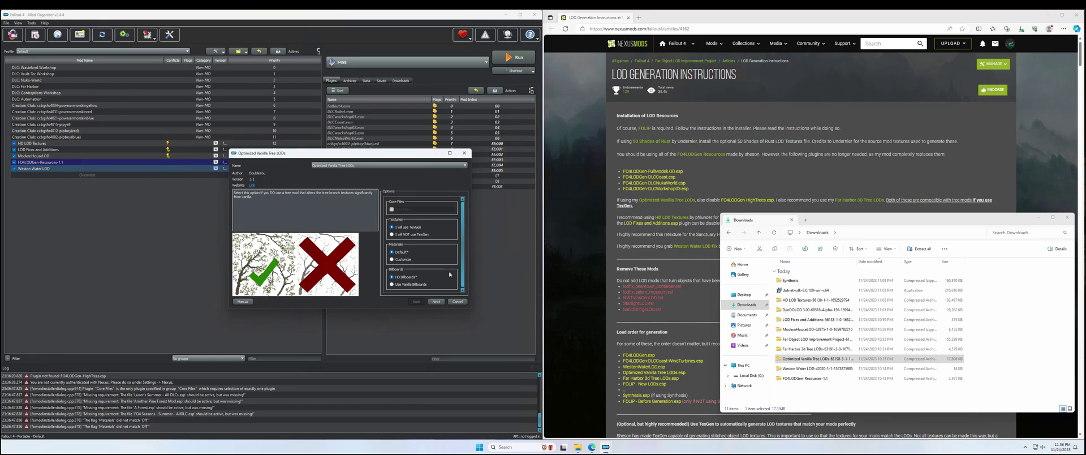
left_click(435, 301)
left_click(436, 301)
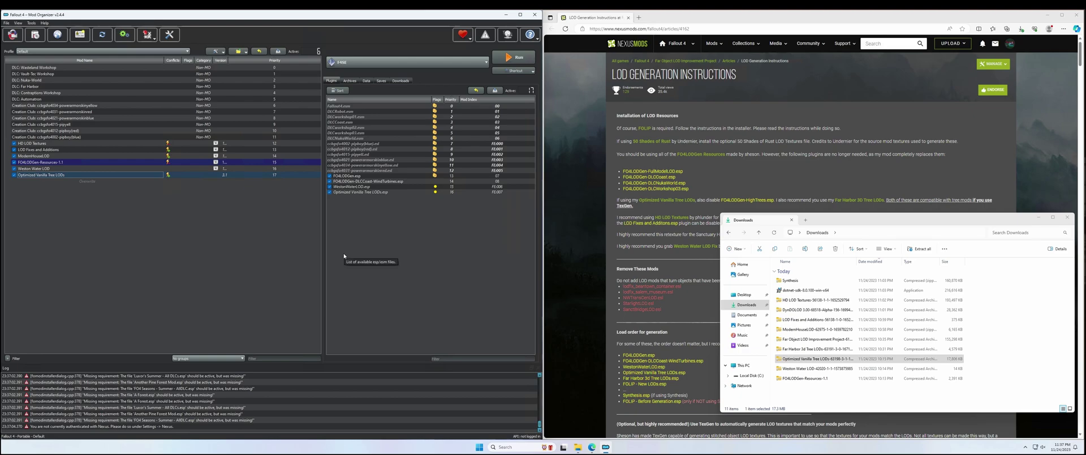
Step: Open the Far Harbor 3D Tree LODs mod from the LOD guide in a new tab and show its downloadable files
left_click(835, 300)
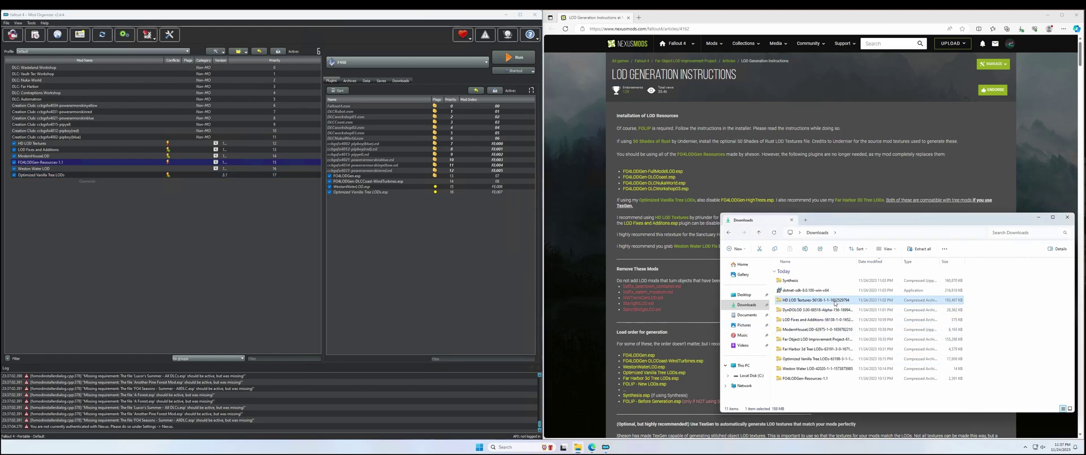
left_click(866, 361)
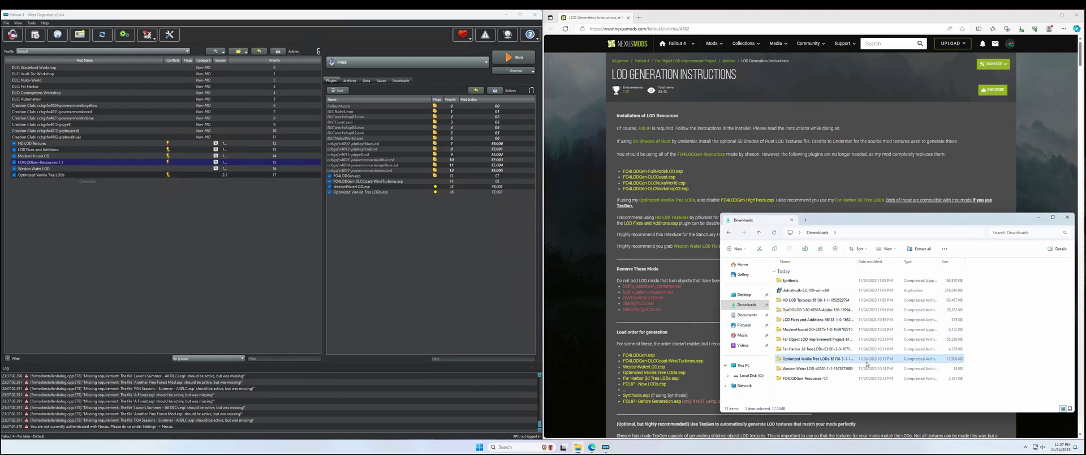
right_click(860, 206)
left_click(874, 207)
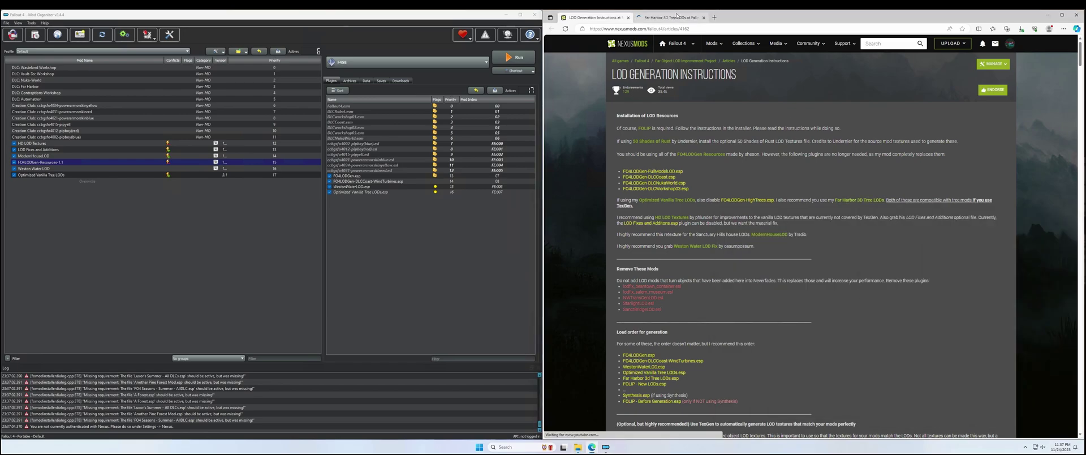
left_click(673, 17)
left_click(649, 284)
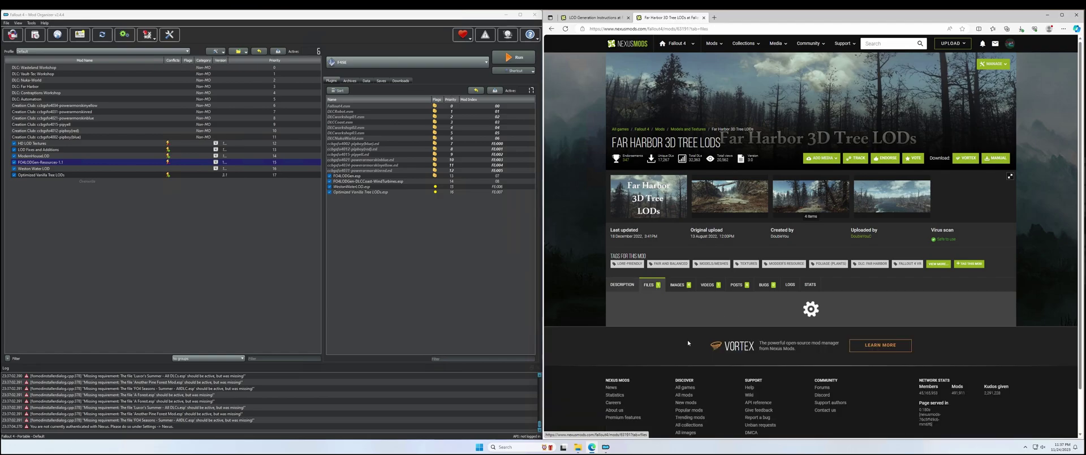
Step: Install the Far Harbor 3D Tree LODs archive with TexGen use, default materials and HD billboards, enable it, and close its web page
left_click(577, 447)
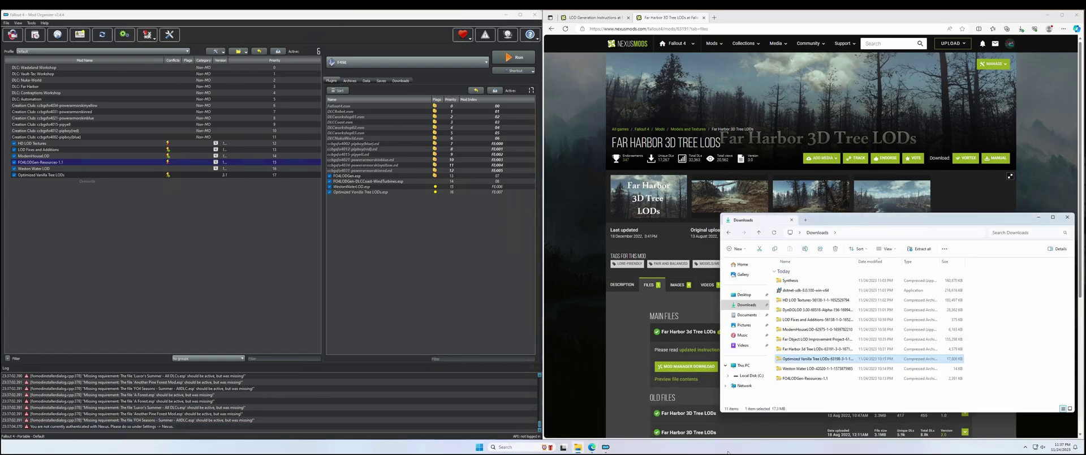
left_click_drag(814, 349, 48, 181)
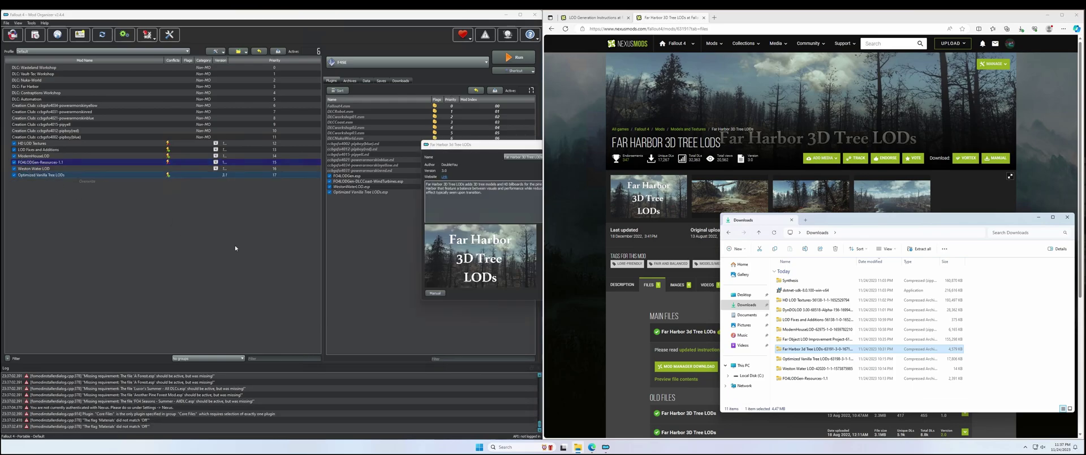
left_click_drag(461, 146, 266, 155)
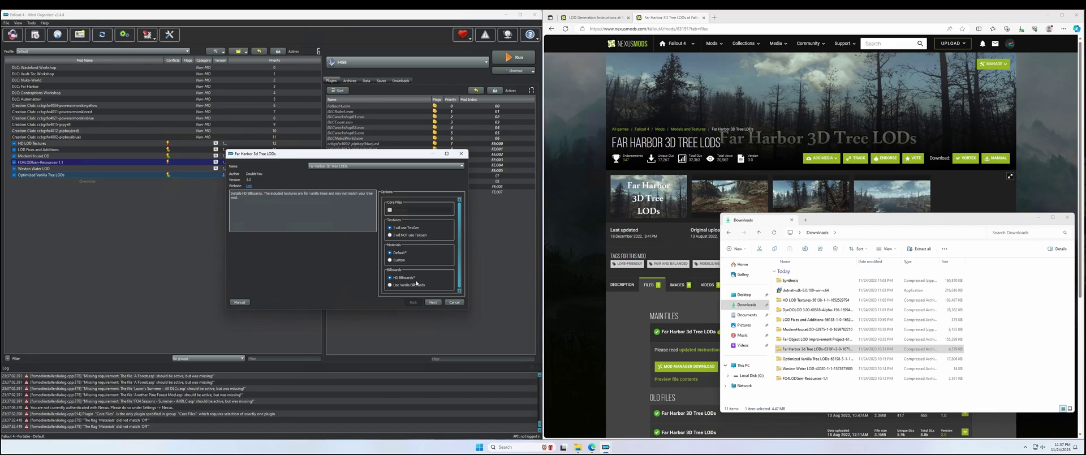
left_click(433, 302)
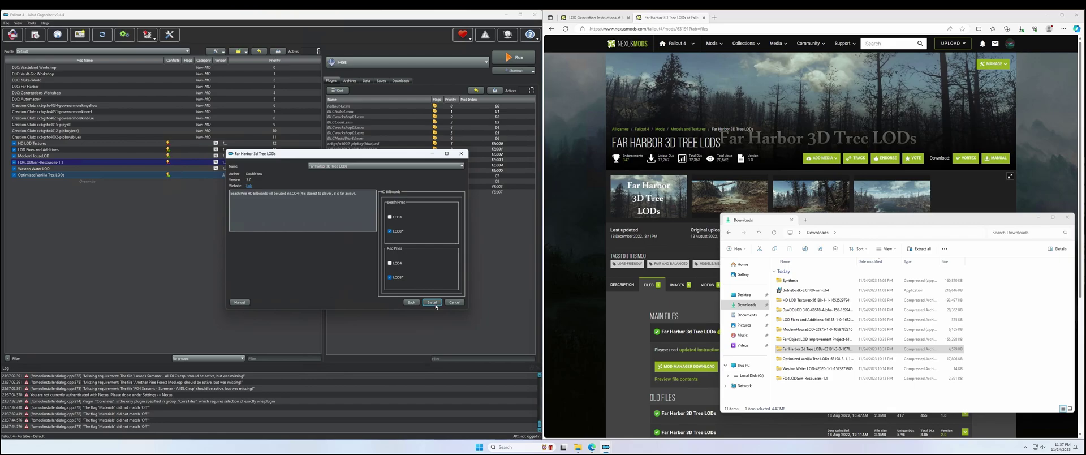
left_click(433, 304)
left_click(14, 181)
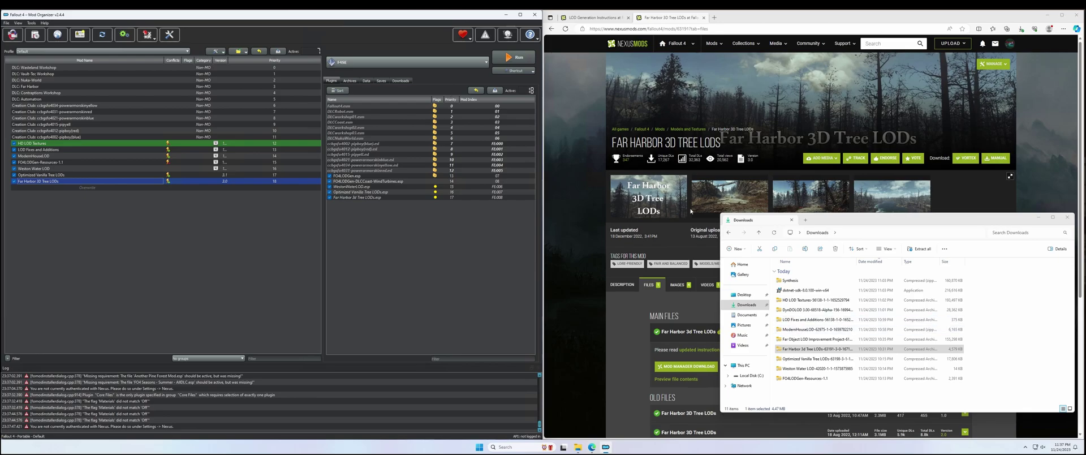
left_click(703, 18)
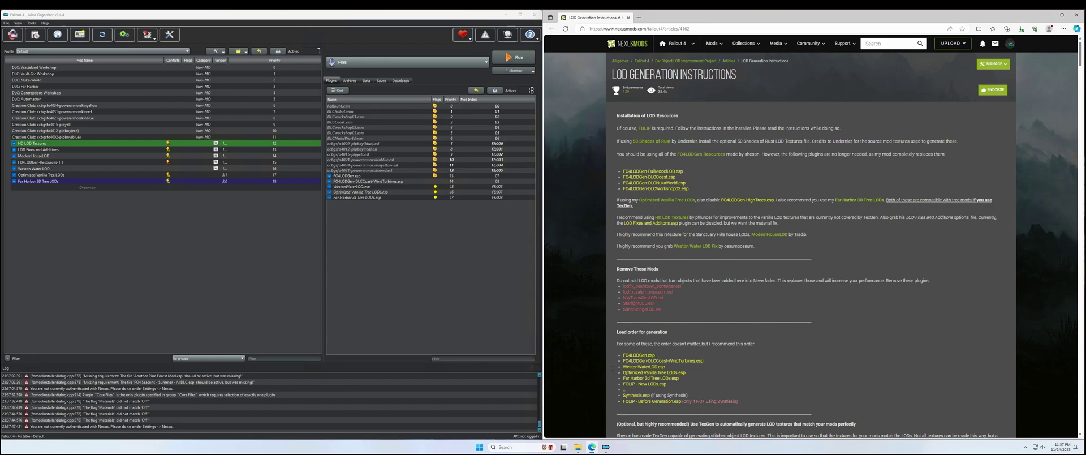
Step: Open the FOLIP mod page from the LOD guide in a new tab and show its main and optional files
left_click(577, 447)
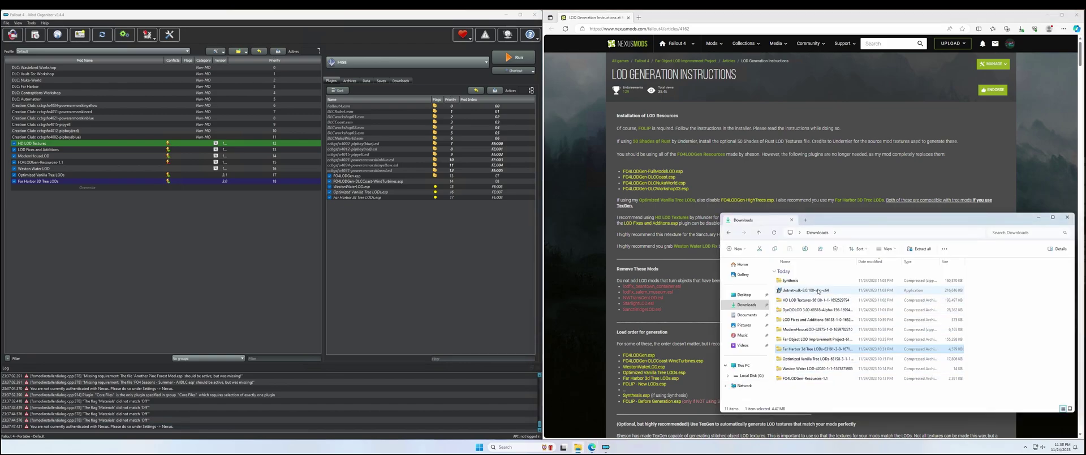
left_click_drag(816, 341, 146, 229)
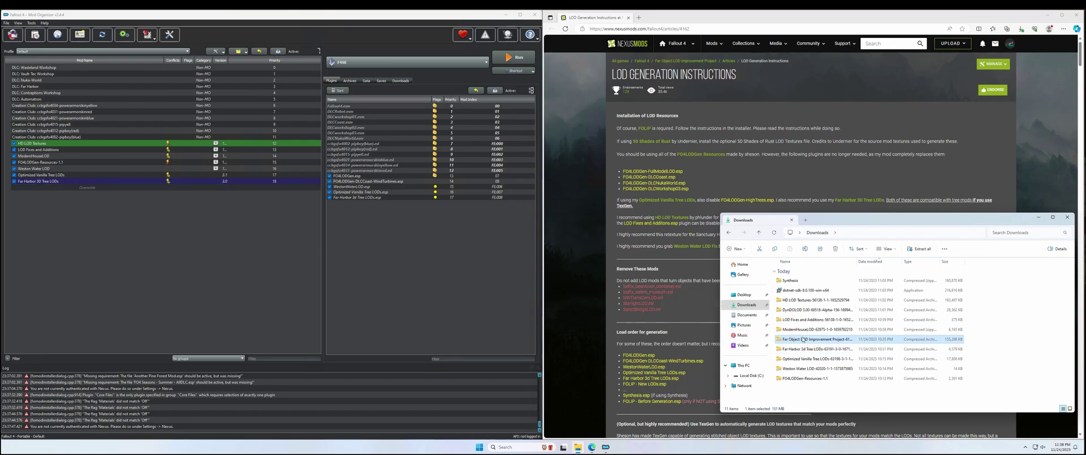
right_click(643, 130)
left_click(674, 139)
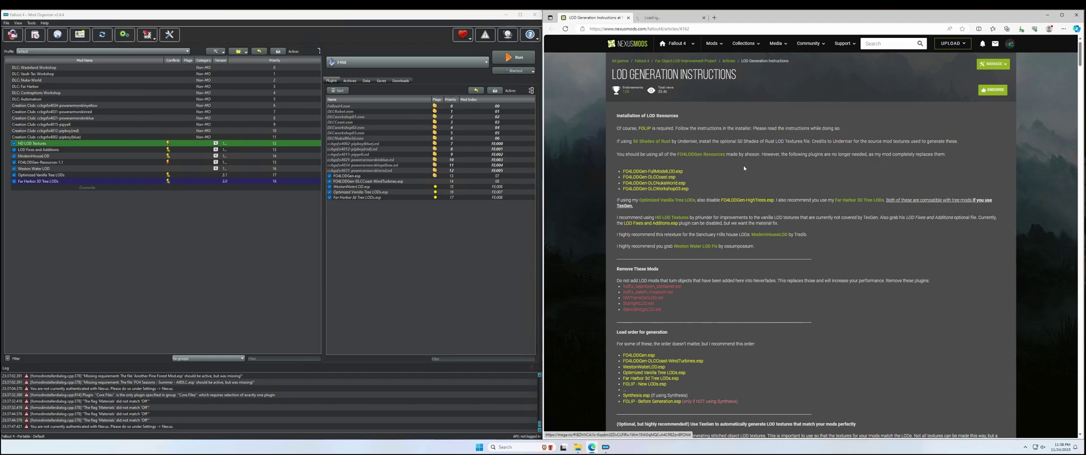
left_click(648, 285)
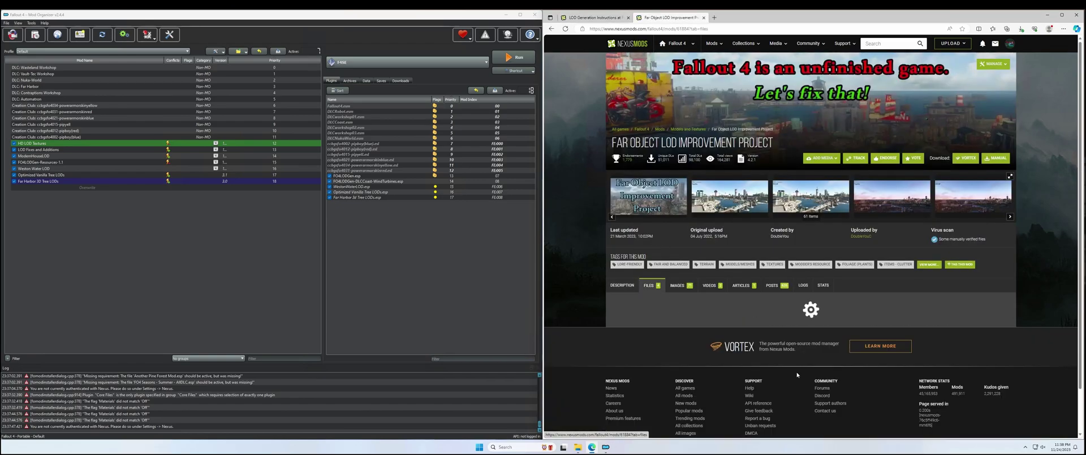
scroll(708, 228, "down", 2)
scroll(707, 229, "down", 2)
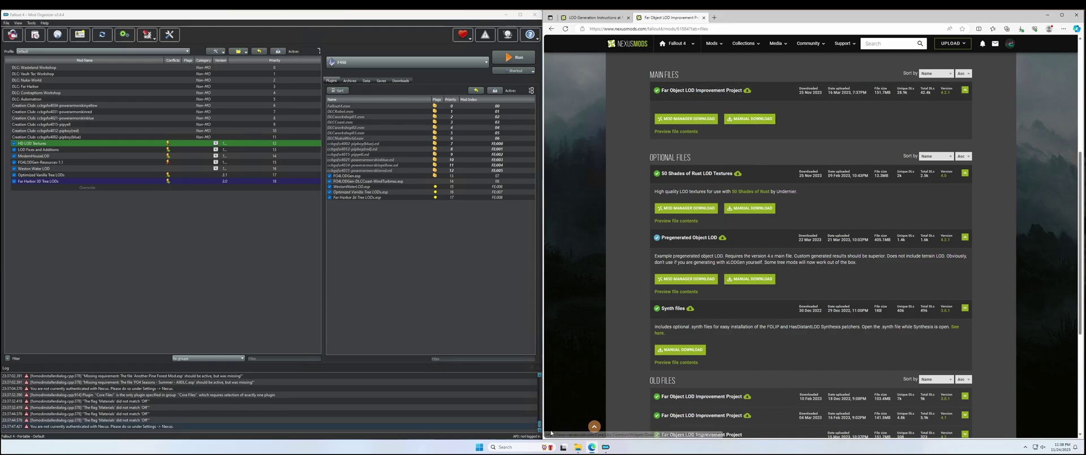
Step: Install the Far Object LOD Improvement Project archive in Mod Organizer, choosing to generate LOD, use TexGen and use Synthesis
left_click(583, 448)
left_click_drag(814, 339, 62, 183)
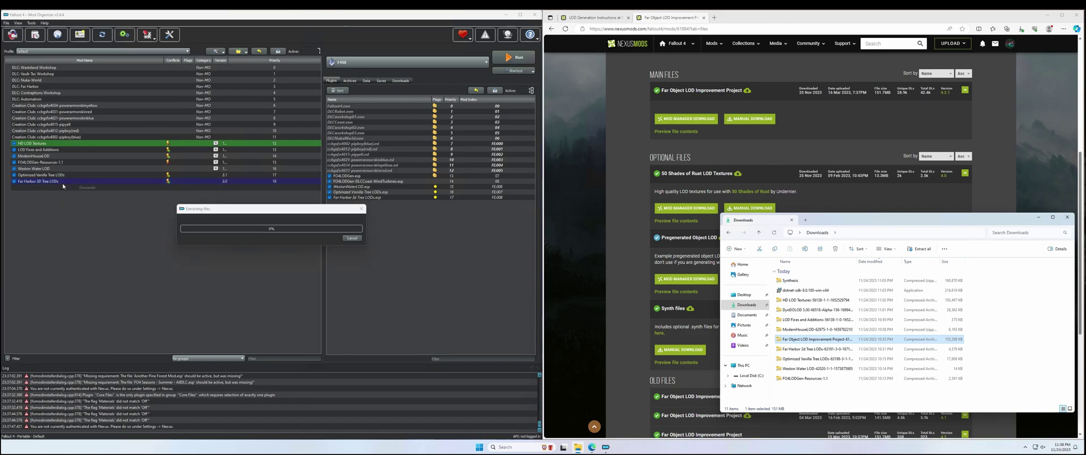
left_click_drag(468, 149, 248, 163)
mouse_move(380, 271)
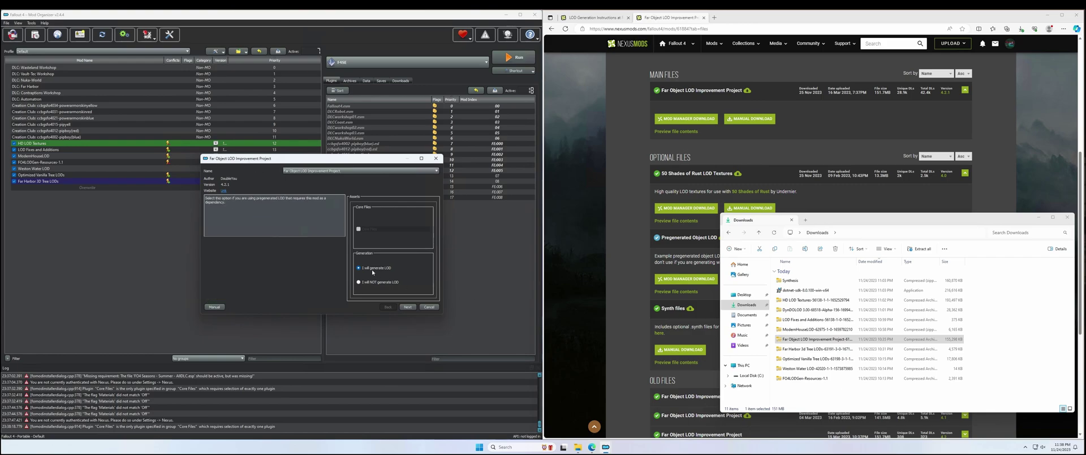
left_click(407, 307)
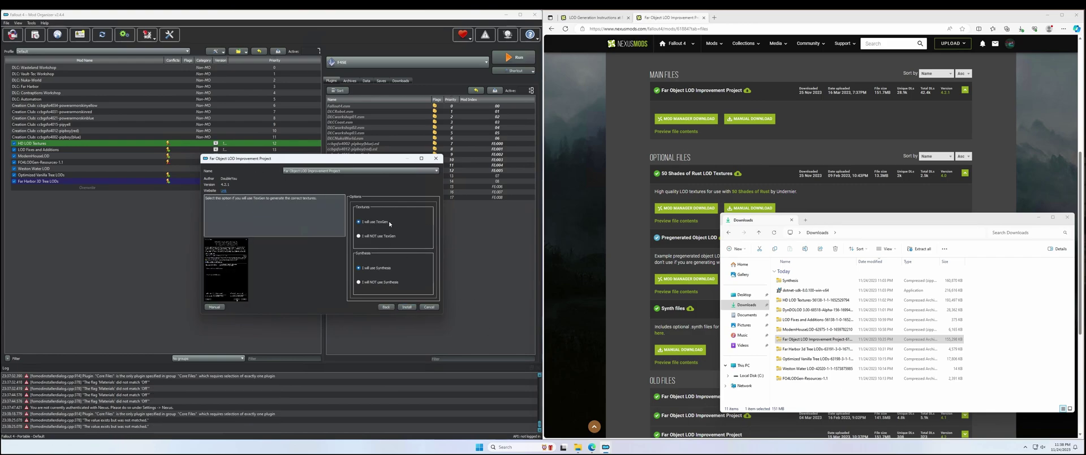
mouse_move(395, 269)
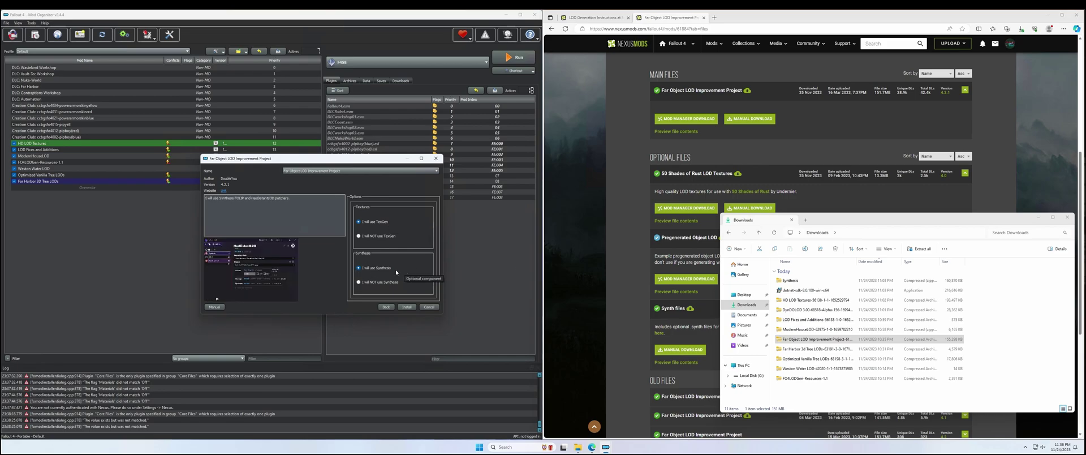
left_click(406, 307)
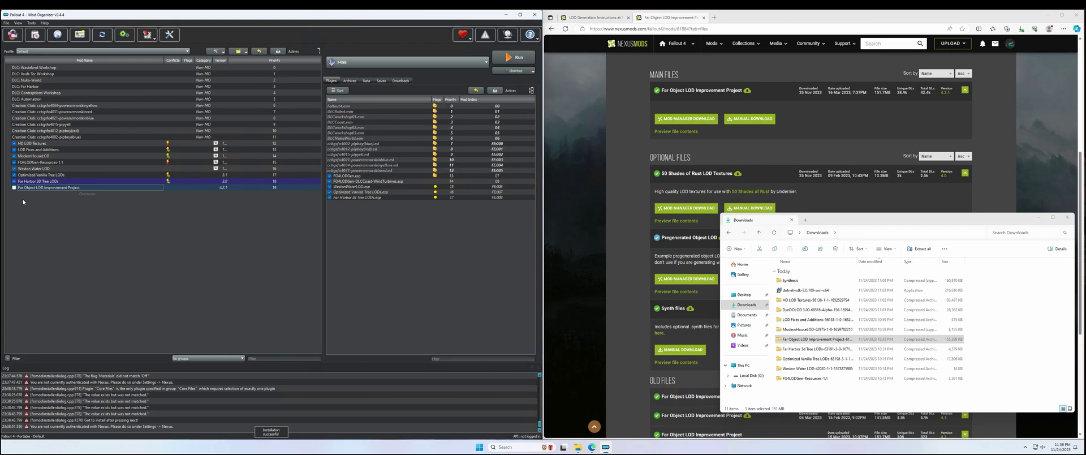
Step: Enable the Far Object LOD Improvement Project mod in the mod list and close its web page
left_click(15, 188)
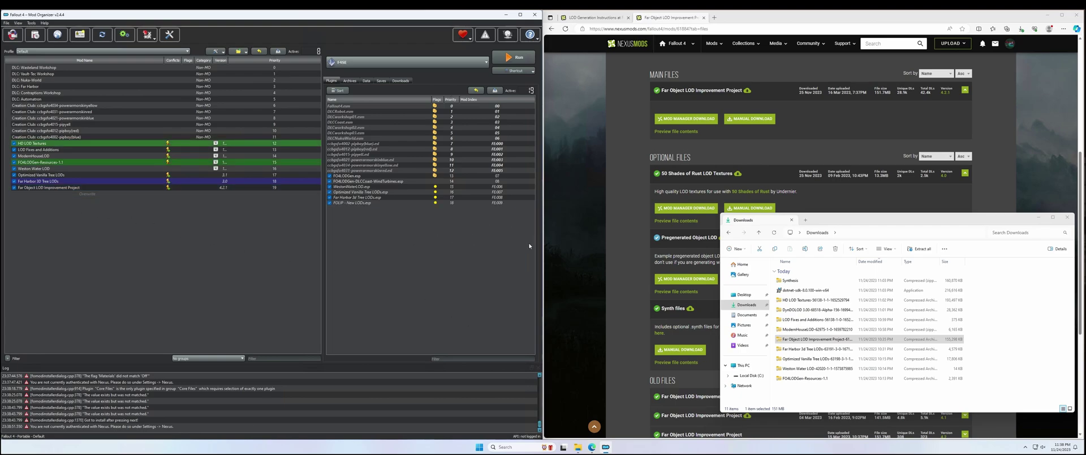
left_click(704, 18)
Step: Examine the recommended plugin load order for LOD generation in the guide, including the Synthesis and FOLIP - Before Generation entries
scroll(741, 123, "down", 1)
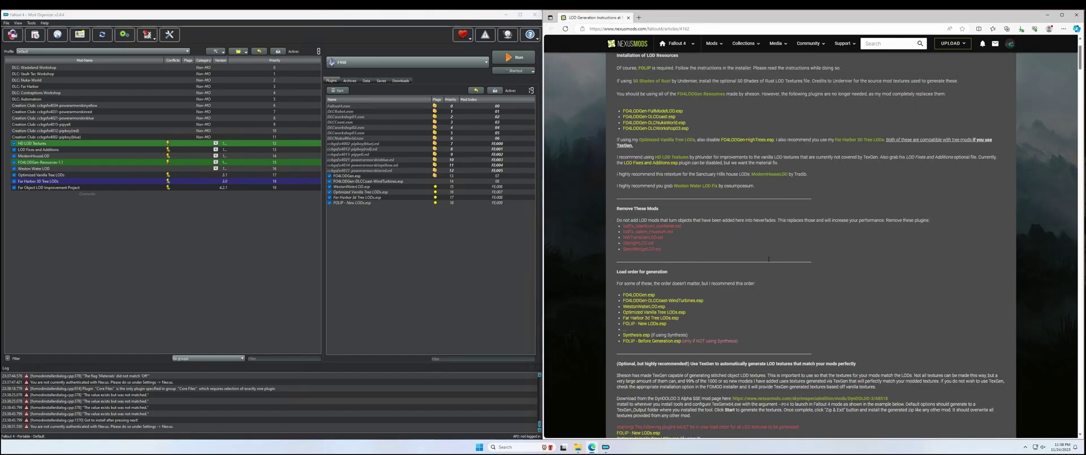
left_click_drag(672, 327, 603, 298)
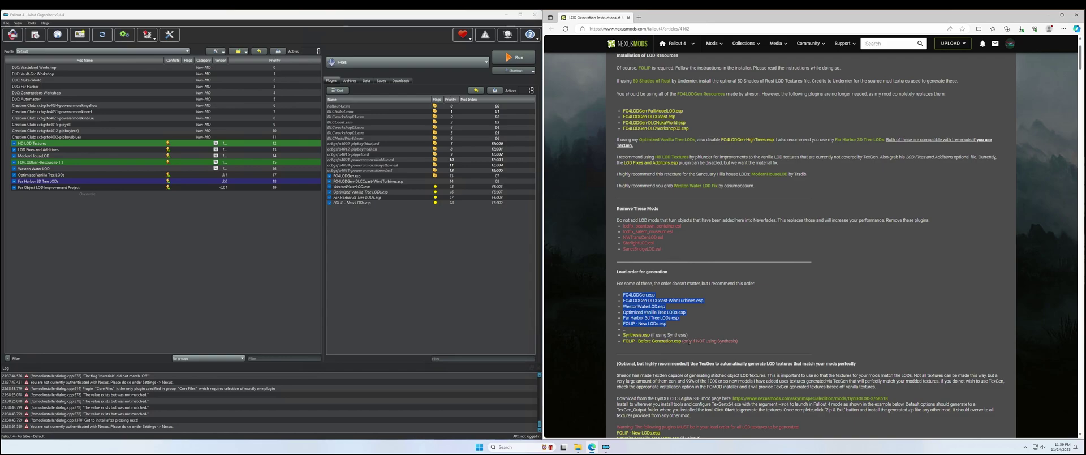
left_click(751, 346)
left_click_drag(716, 343, 665, 334)
left_click(737, 326)
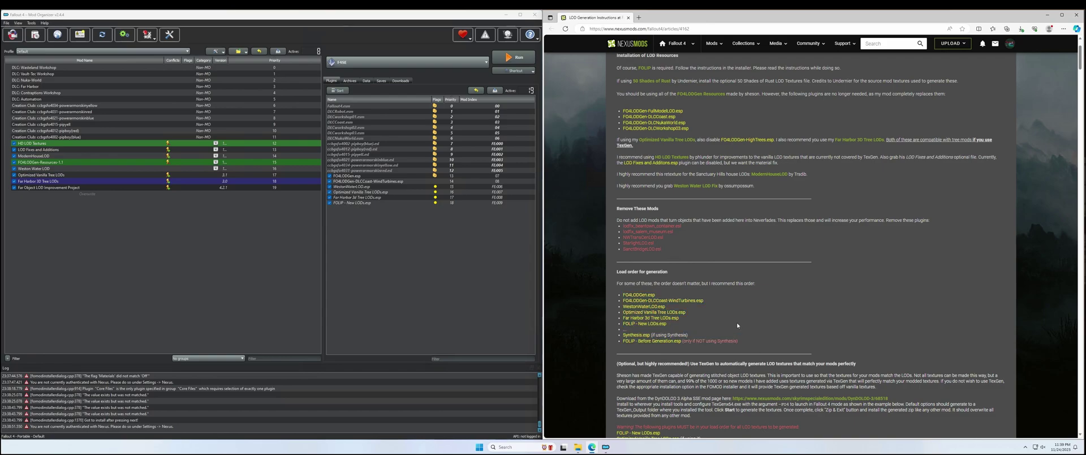
Step: Read the guide's TexGen section, covering the DynDOLOD download, the required plugins and the example executable configuration
scroll(747, 331, "down", 4)
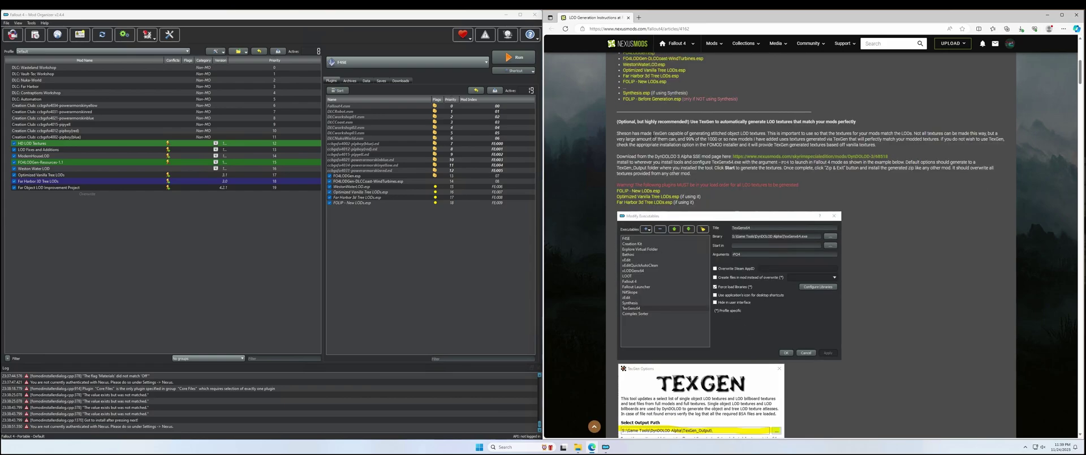
scroll(715, 204, "up", 2)
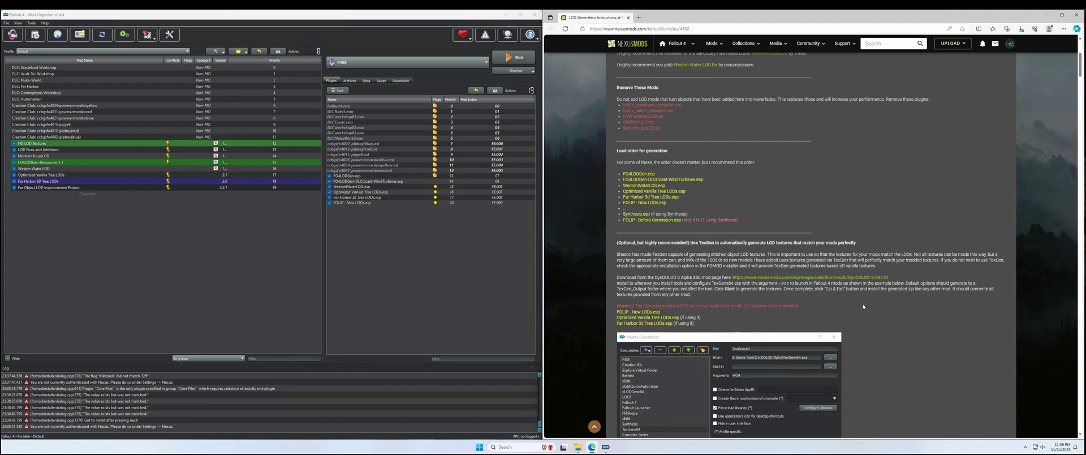
scroll(761, 277, "down", 3)
scroll(871, 309, "up", 2)
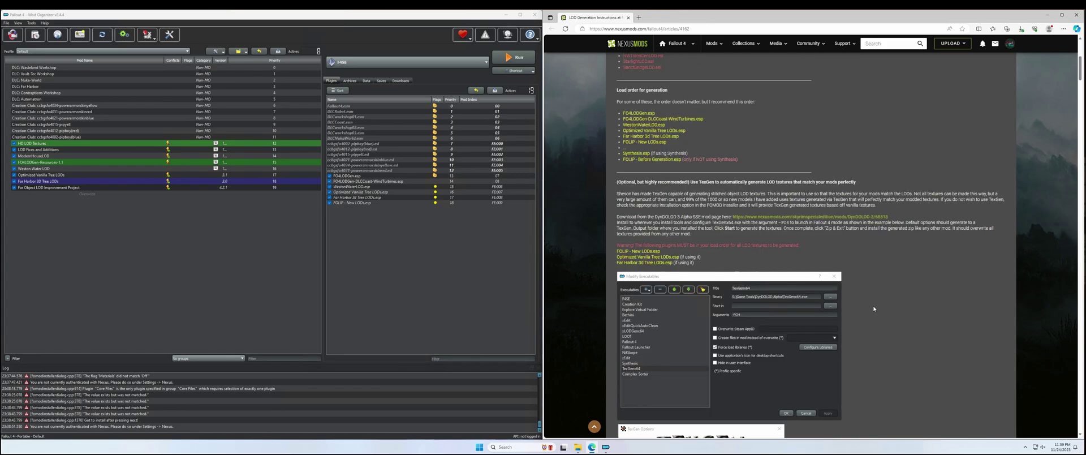